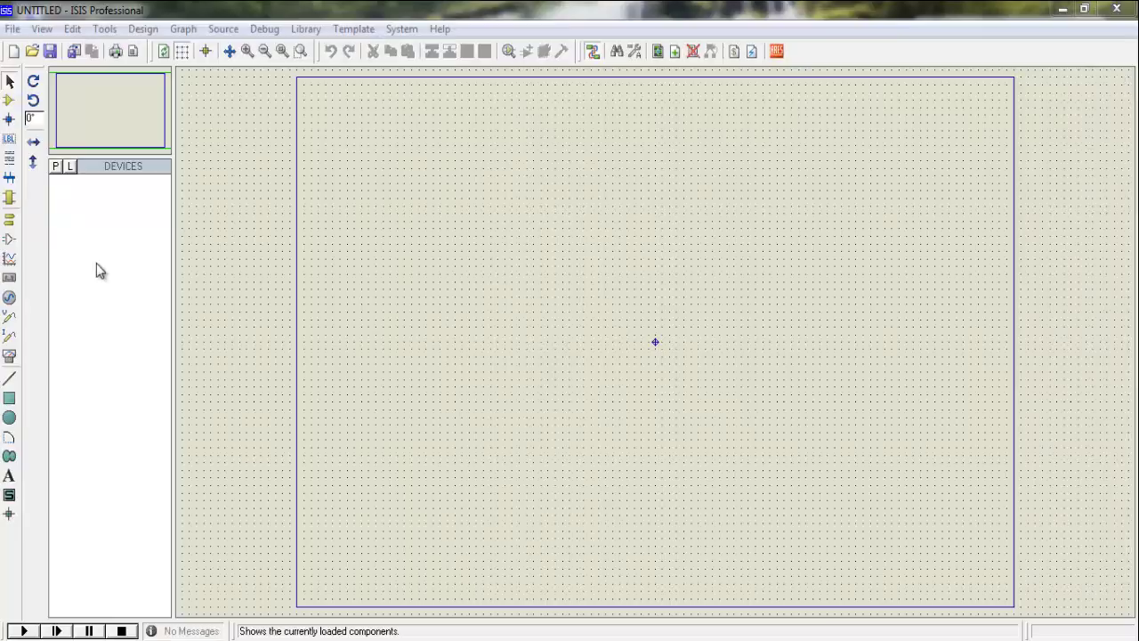
Search the device library for the 1N4007 diode and add it to the design's device list
{"action": "left_click", "coordinate": [59, 164]}
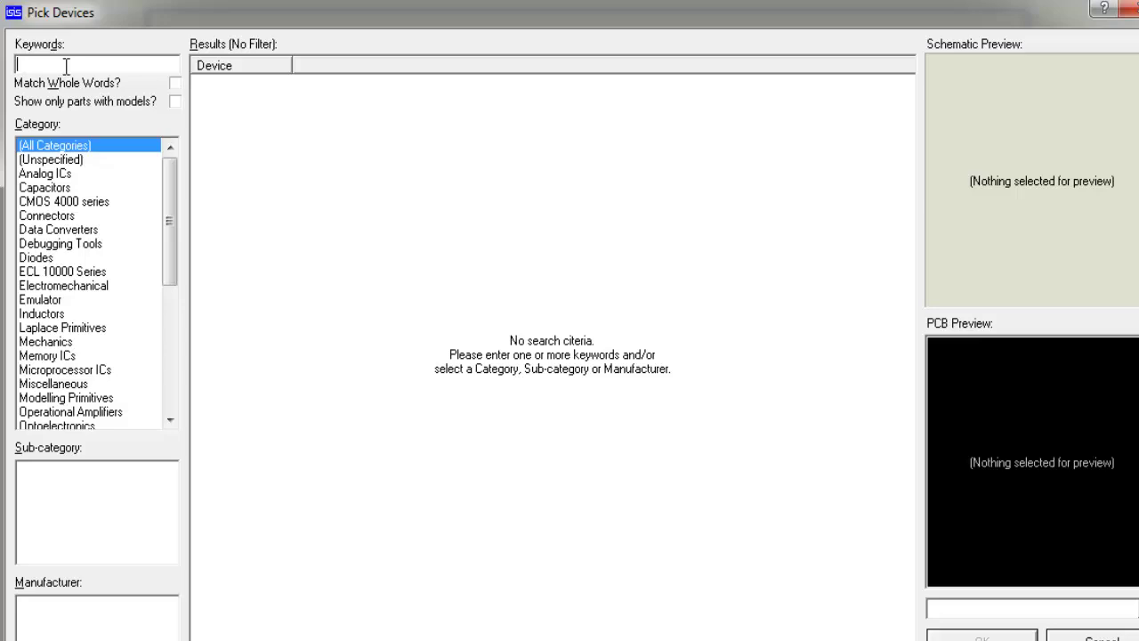
{"action": "type", "text": "1n400"}
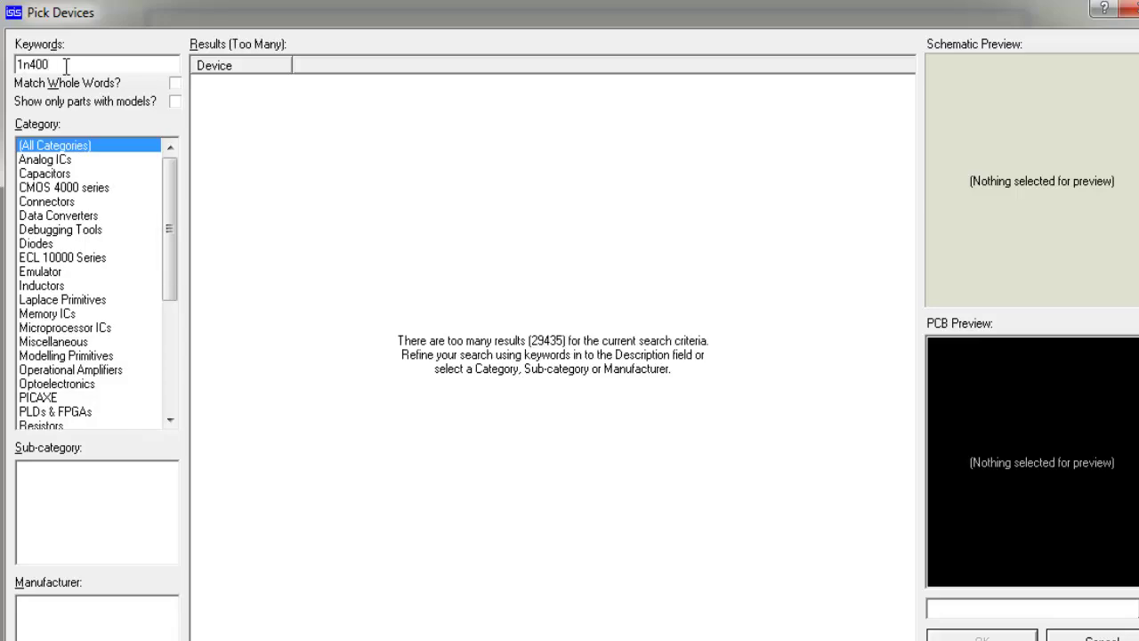
{"action": "type", "text": "7"}
Search the library for cap-pol and add the CAP-POL polarized capacitor to the device list
{"action": "left_click", "coordinate": [75, 66]}
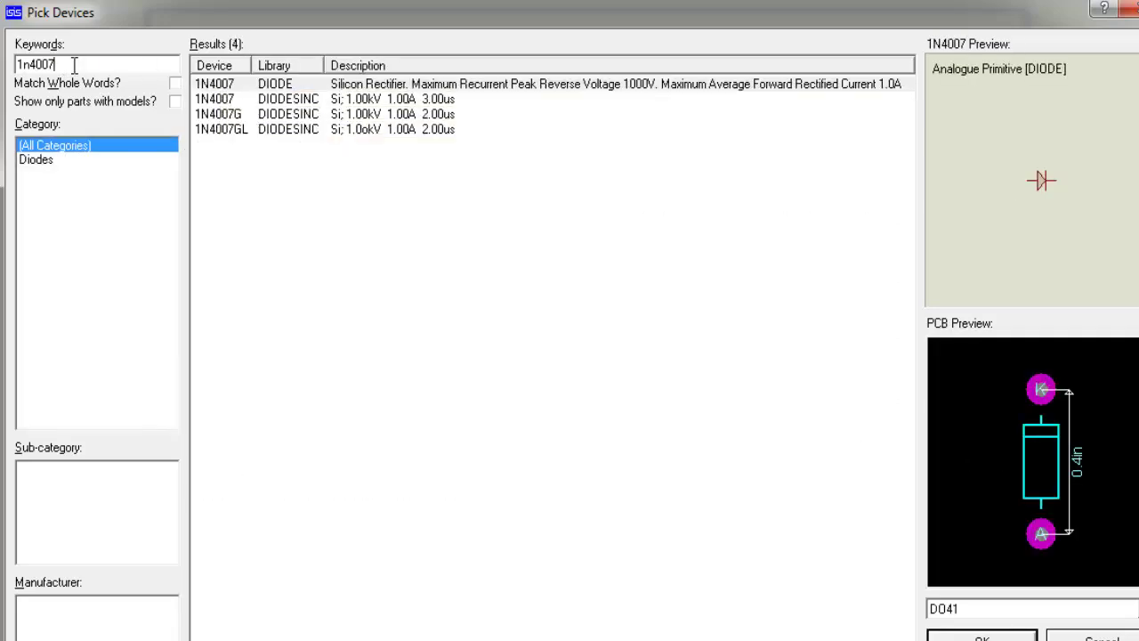
{"action": "type", "text": "cap"}
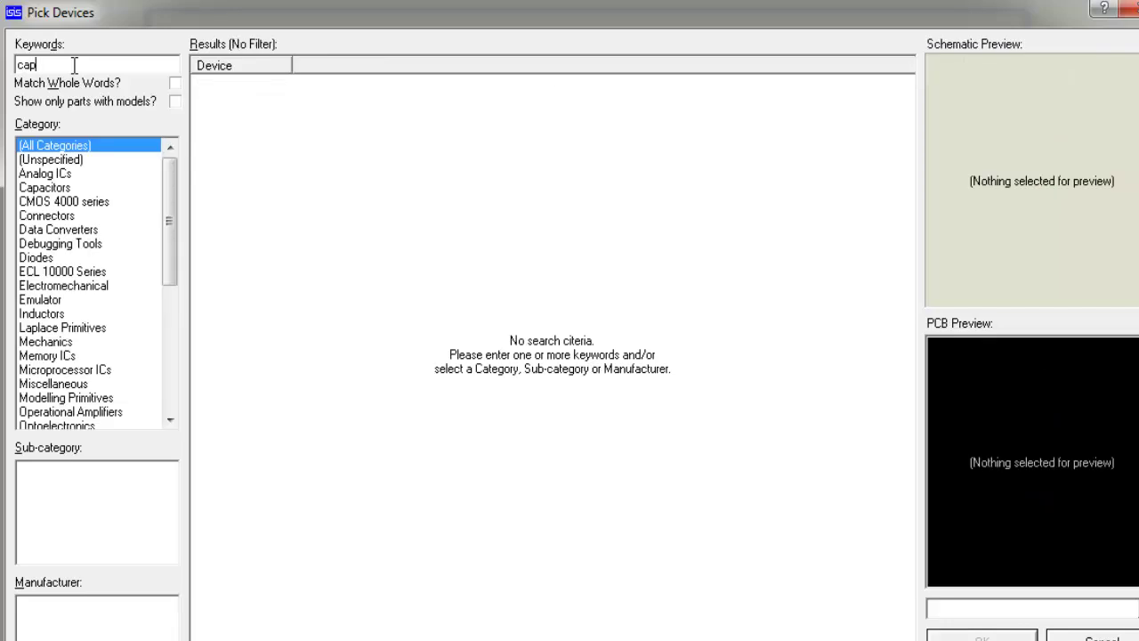
{"action": "type", "text": "-pol"}
{"action": "left_click", "coordinate": [229, 84]}
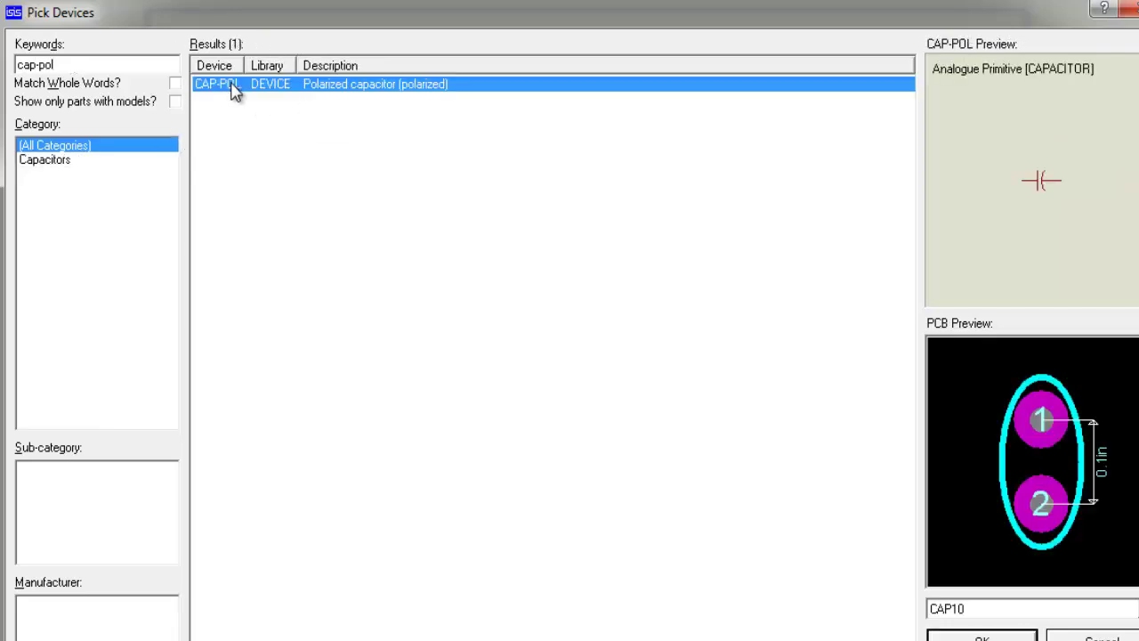
Search the library for tblock, add the two-pin TBLOCK-I2 terminal block to the device list, and finish picking devices
{"action": "left_click", "coordinate": [71, 71]}
{"action": "key", "text": "BackSpace"}
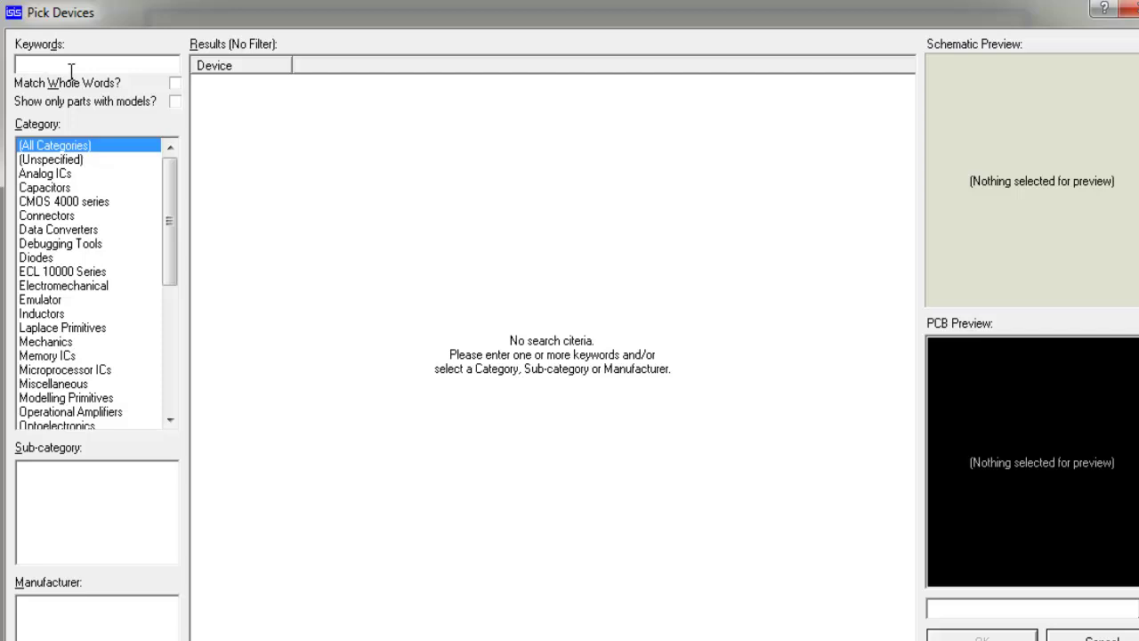
{"action": "type", "text": "tblock"}
{"action": "left_click", "coordinate": [224, 83]}
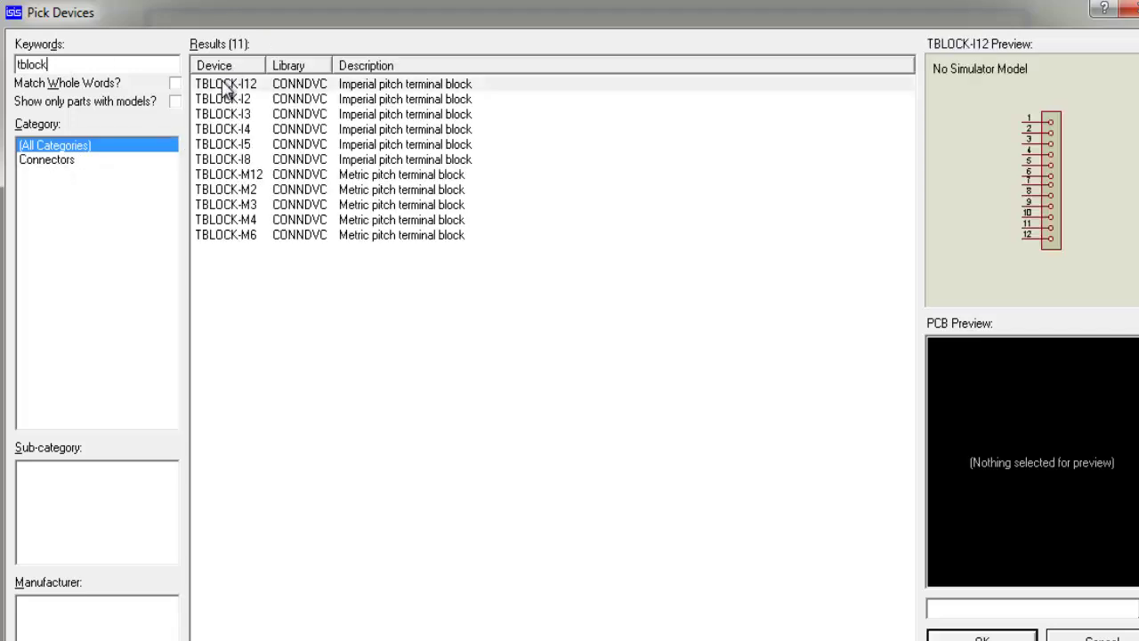
{"action": "left_click", "coordinate": [226, 98]}
{"action": "left_click", "coordinate": [237, 99]}
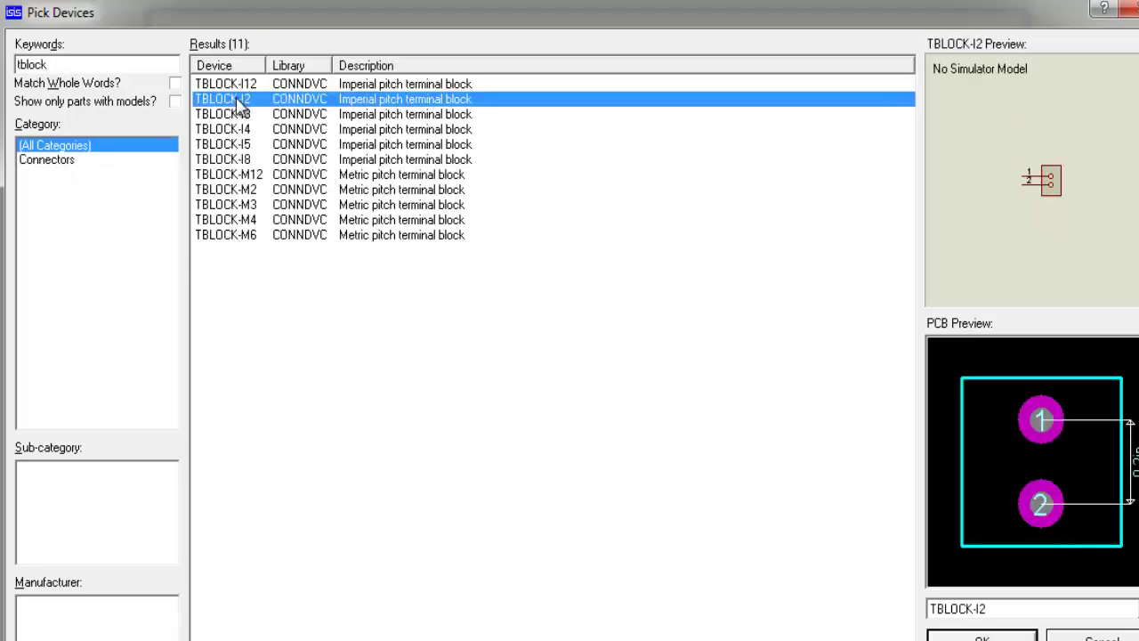
{"action": "left_click", "coordinate": [77, 67]}
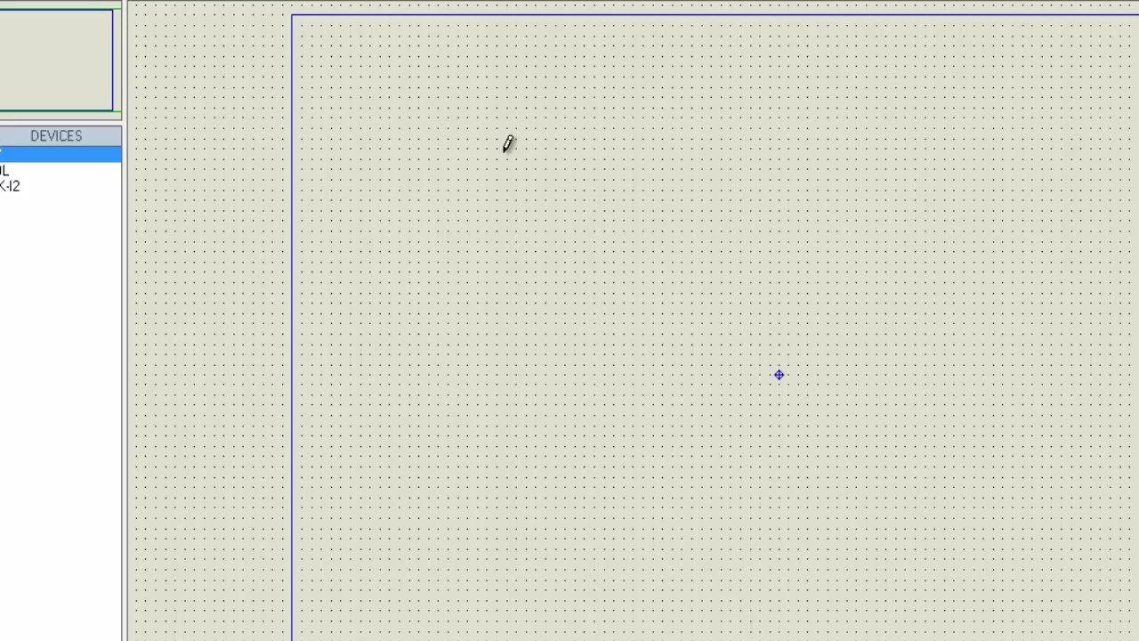
Place four 1N4007 diodes in a two-by-two arrangement, all oriented vertically and pointing upward
{"action": "left_click", "coordinate": [556, 166]}
{"action": "left_click", "coordinate": [300, 100]}
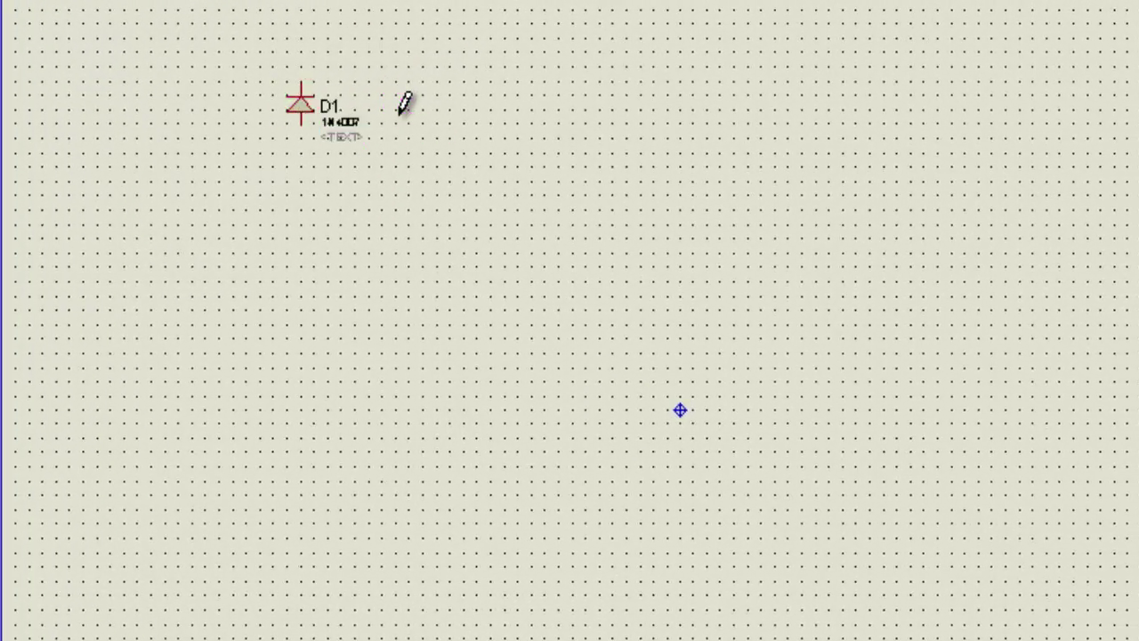
{"action": "left_click", "coordinate": [408, 102]}
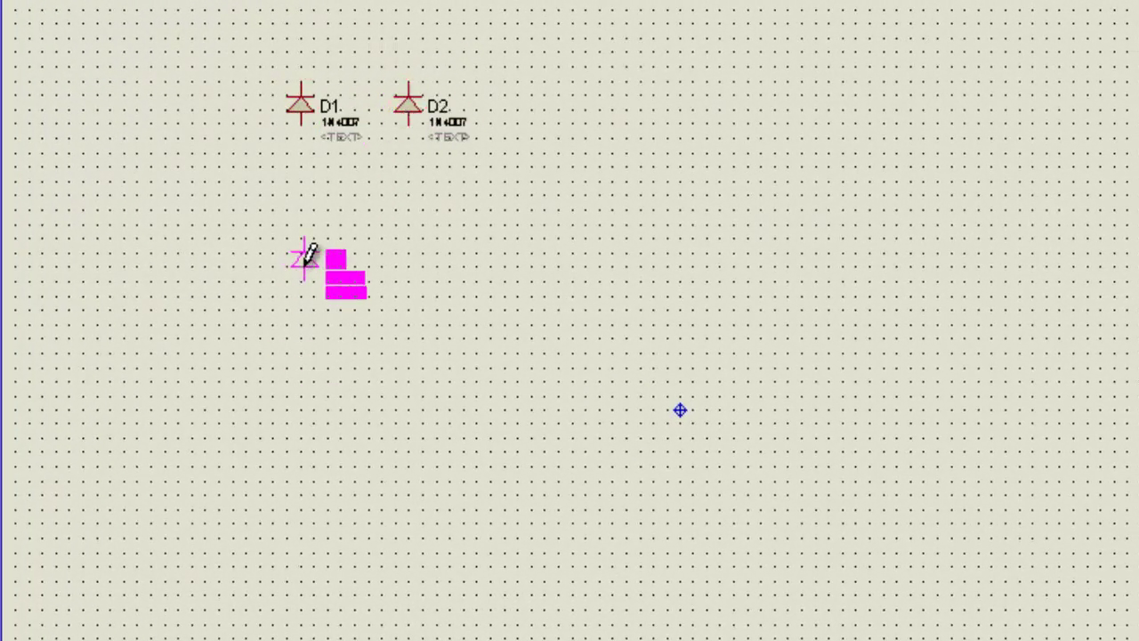
{"action": "left_click", "coordinate": [303, 261]}
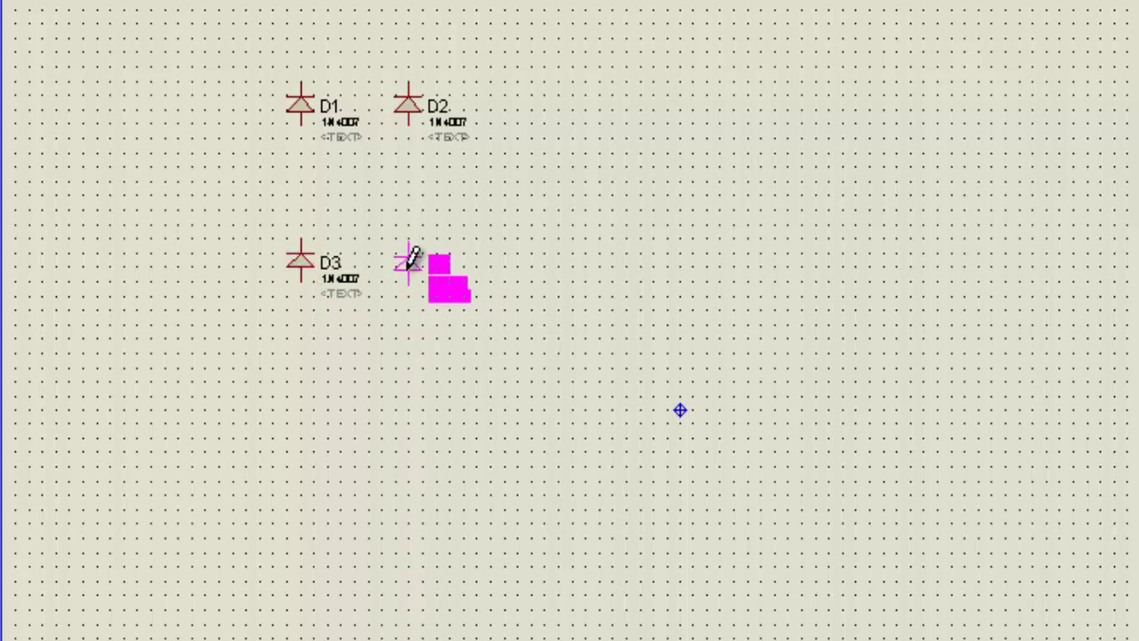
{"action": "left_click", "coordinate": [411, 263]}
Wire the four diodes into a bridge by joining D2 to D4, D1 to D3, both upper ends and both lower ends
{"action": "left_click", "coordinate": [409, 242]}
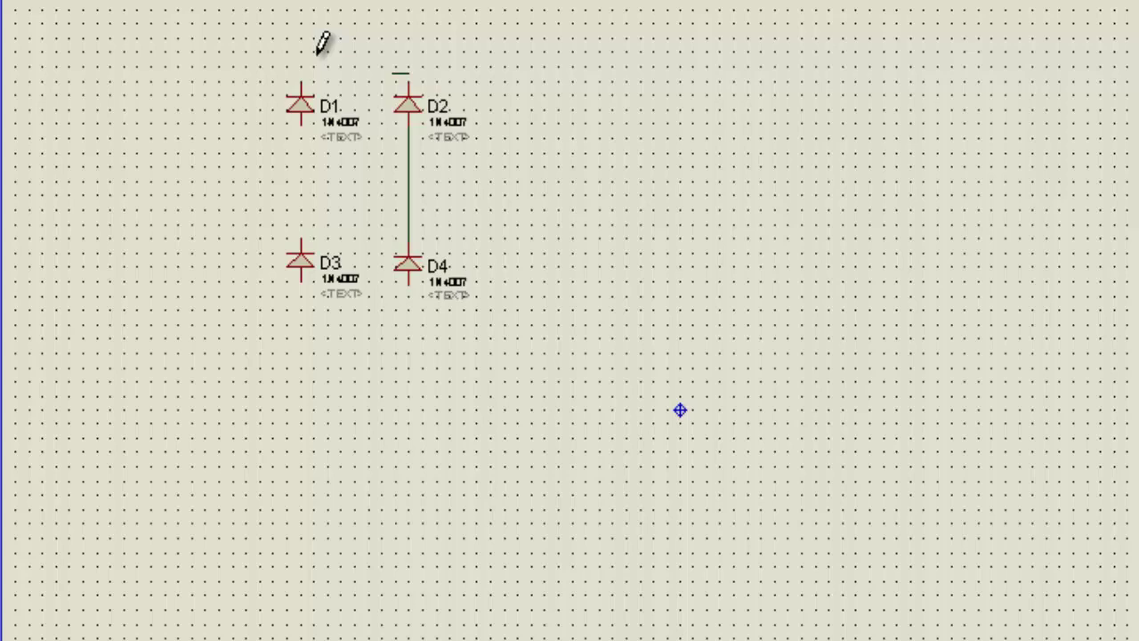
{"action": "left_click", "coordinate": [301, 81]}
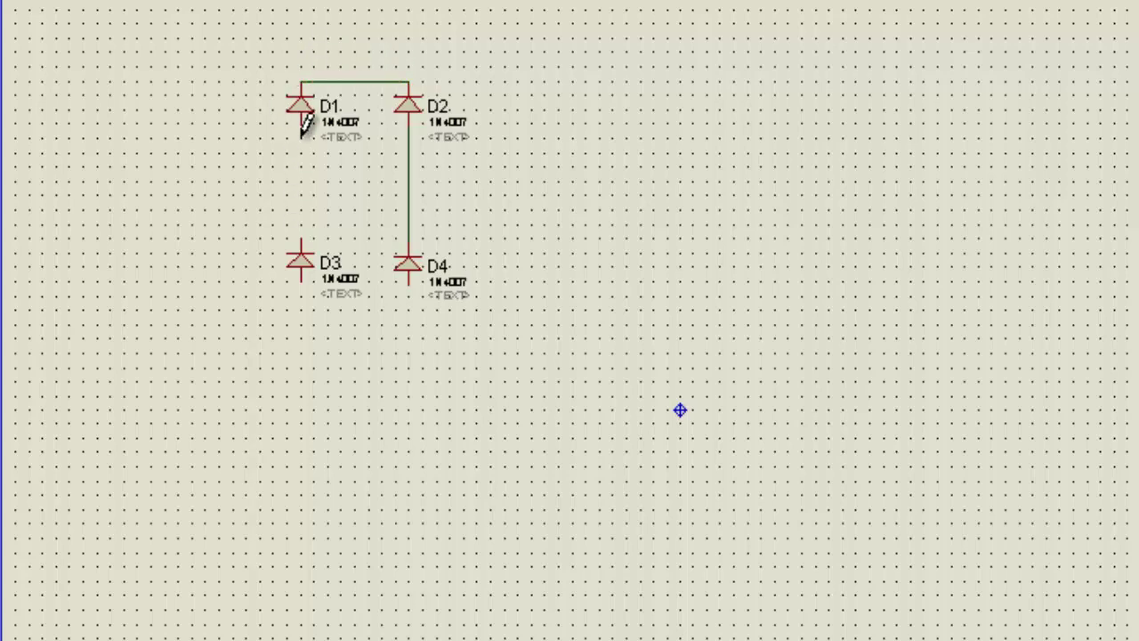
{"action": "left_click", "coordinate": [302, 250]}
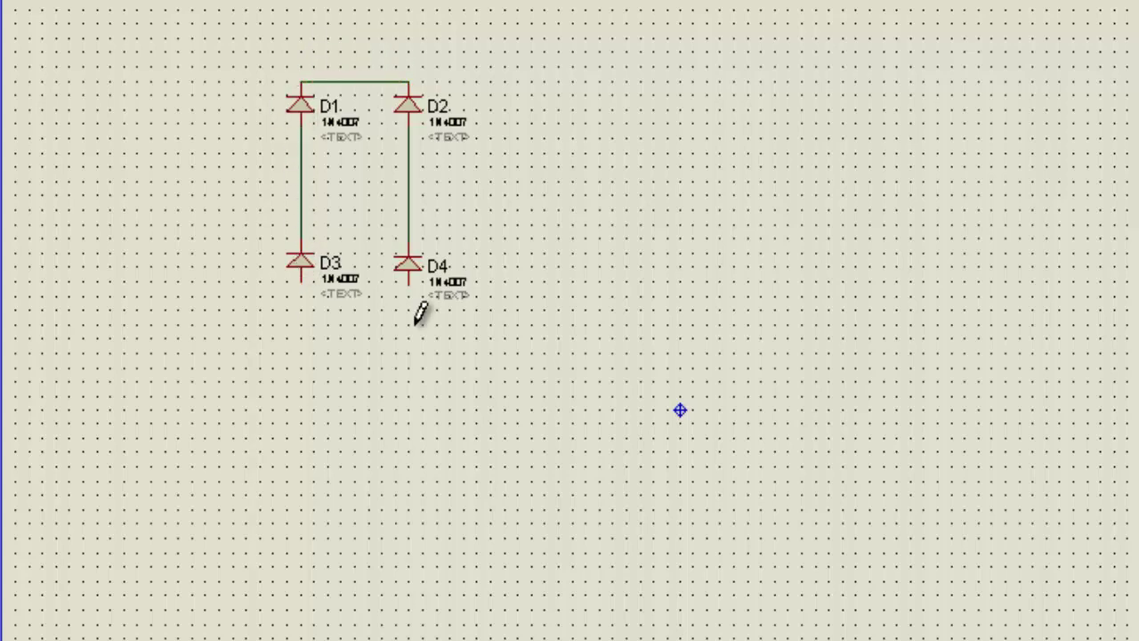
{"action": "left_click", "coordinate": [408, 280]}
{"action": "left_click", "coordinate": [301, 280]}
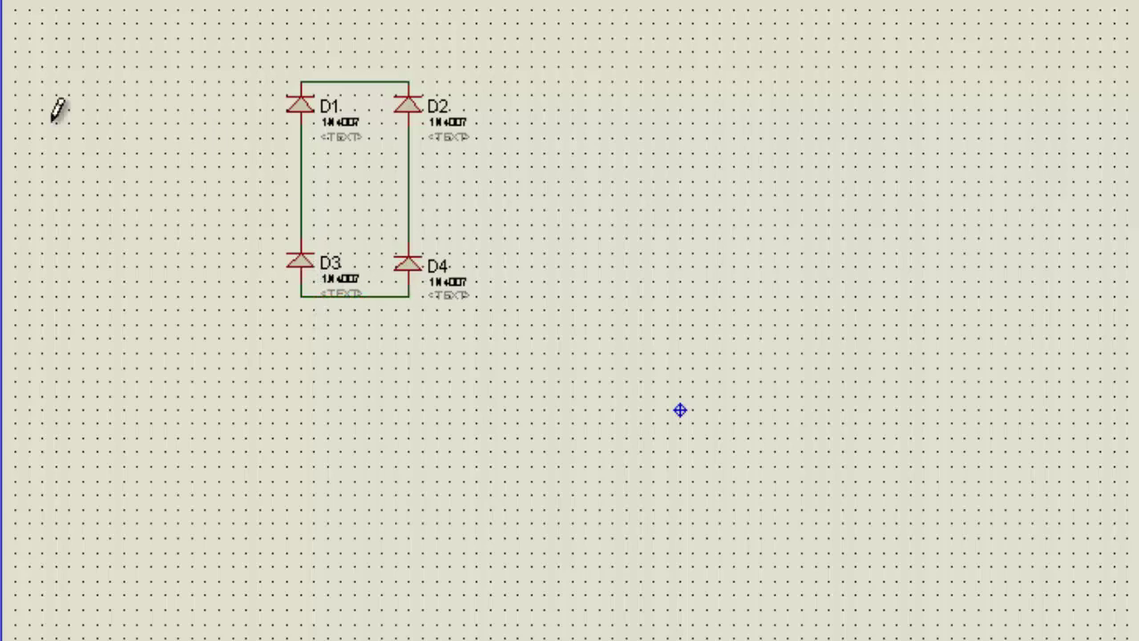
Place a vertical CAP-POL capacitor beside the diode bridge and wire it between the bridge's upper and lower connections
{"action": "left_click", "coordinate": [560, 169]}
{"action": "left_click", "coordinate": [543, 197]}
{"action": "left_click", "coordinate": [544, 176]}
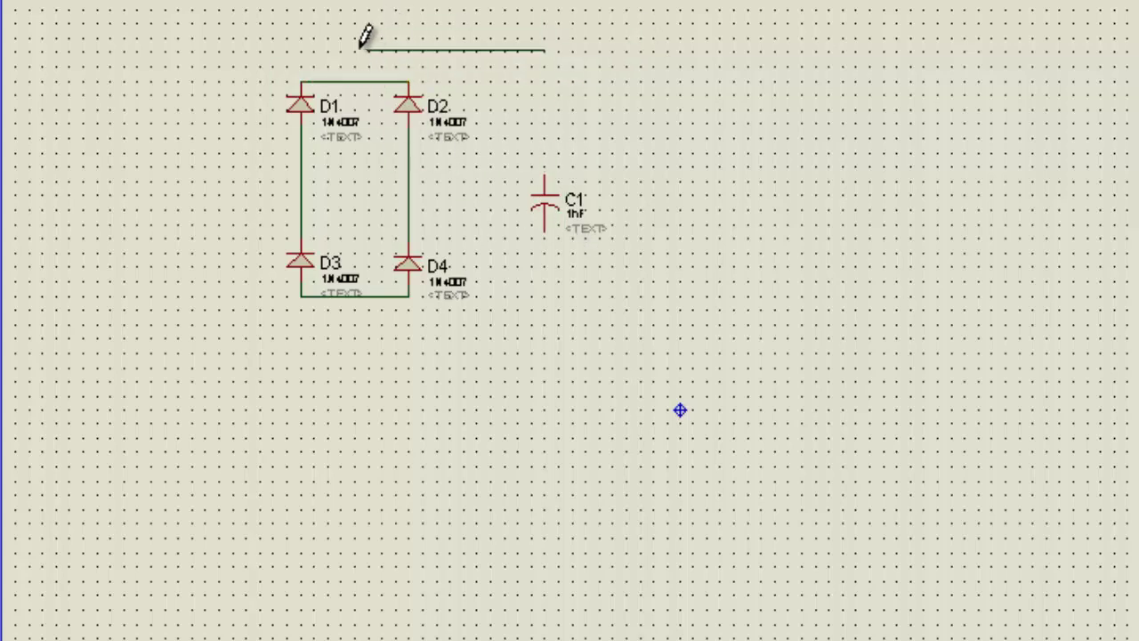
{"action": "left_click", "coordinate": [544, 227]}
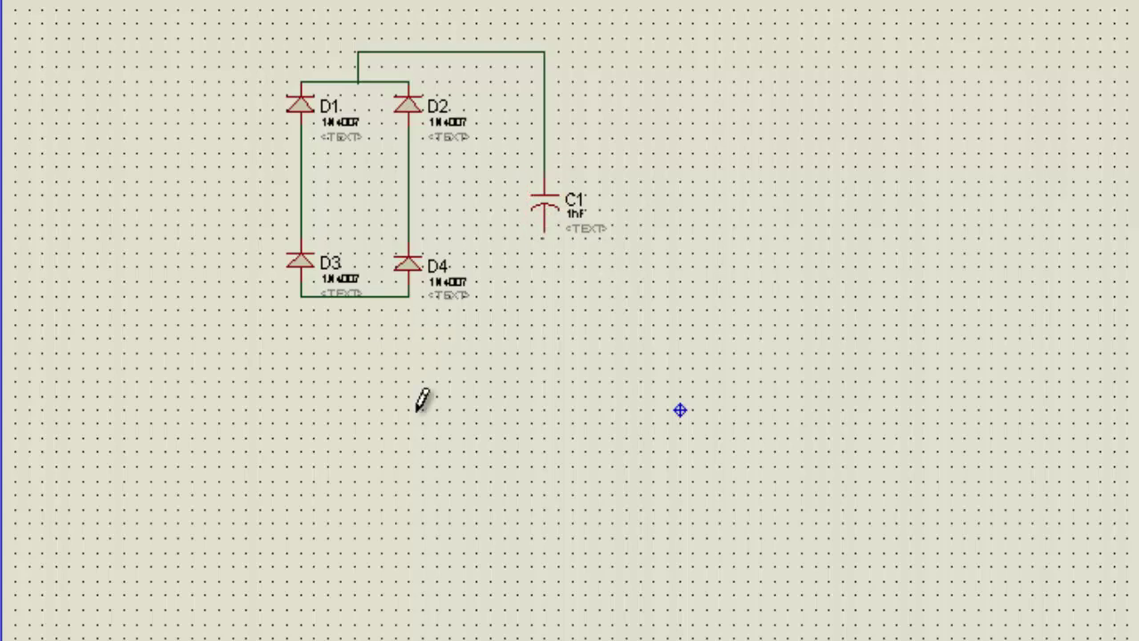
{"action": "left_click", "coordinate": [356, 297]}
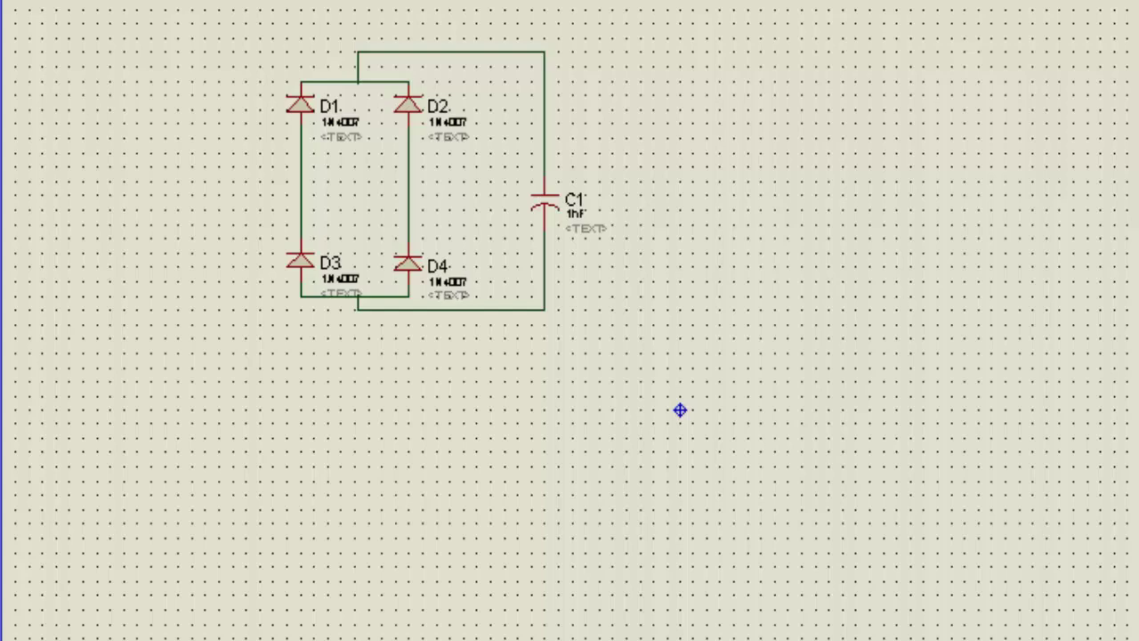
Place a TBLOCK-I2 terminal block facing the bridge beside D1 and D3, wiring pin 1 to D1–D3 and pin 2 to D2–D4
{"action": "left_click", "coordinate": [164, 207]}
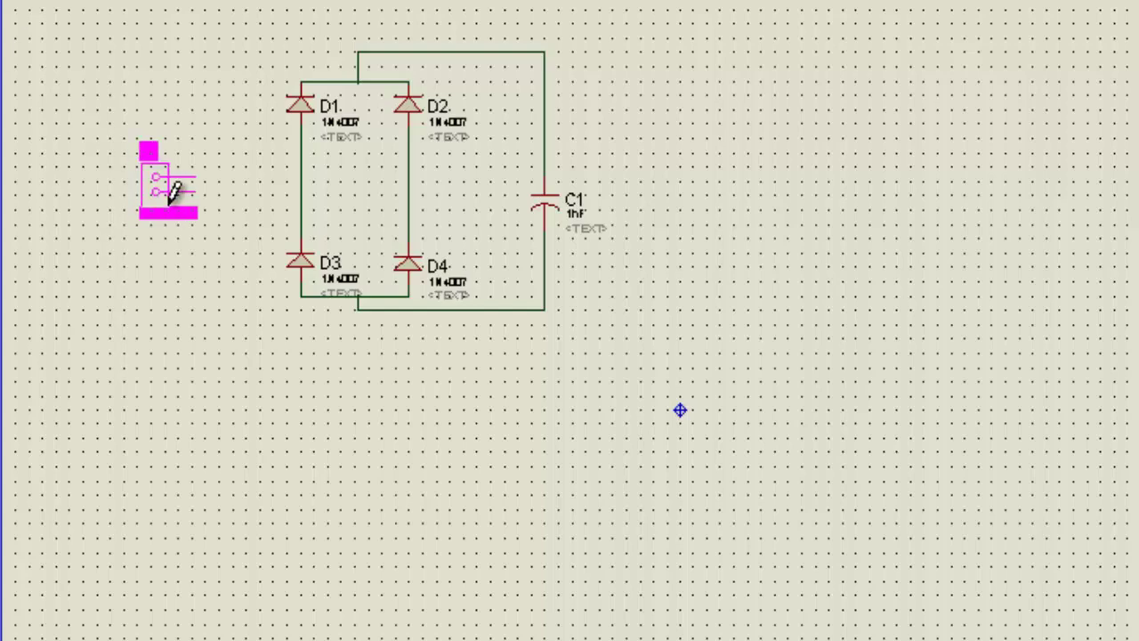
{"action": "left_click", "coordinate": [173, 190]}
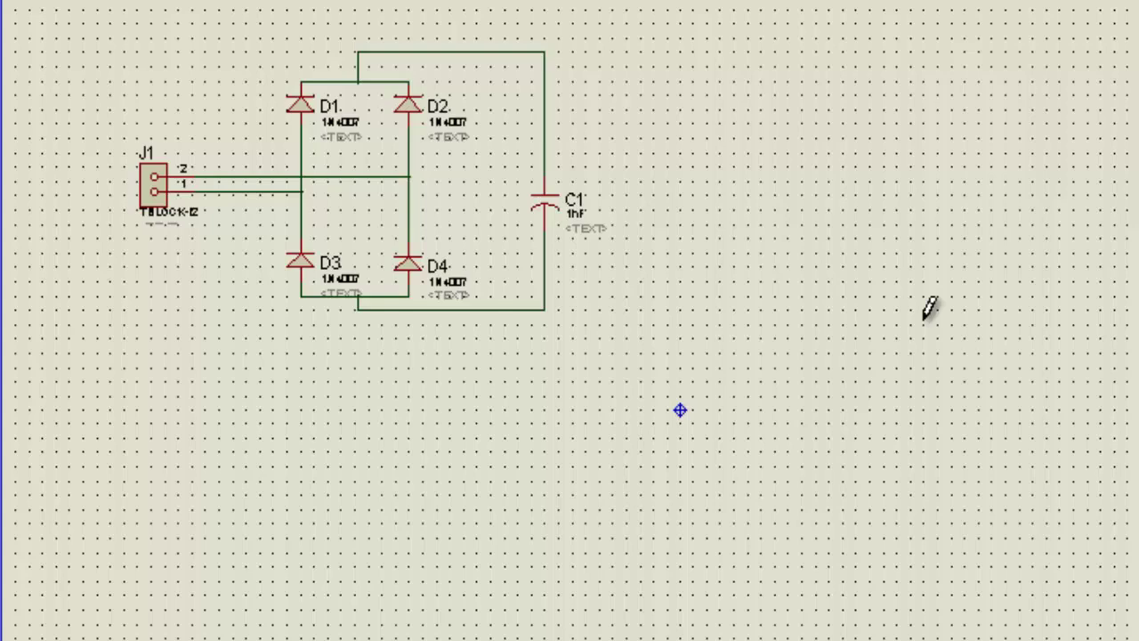
{"action": "left_click", "coordinate": [854, 173]}
{"action": "left_click", "coordinate": [849, 171]}
{"action": "key", "text": "ctrl+z"}
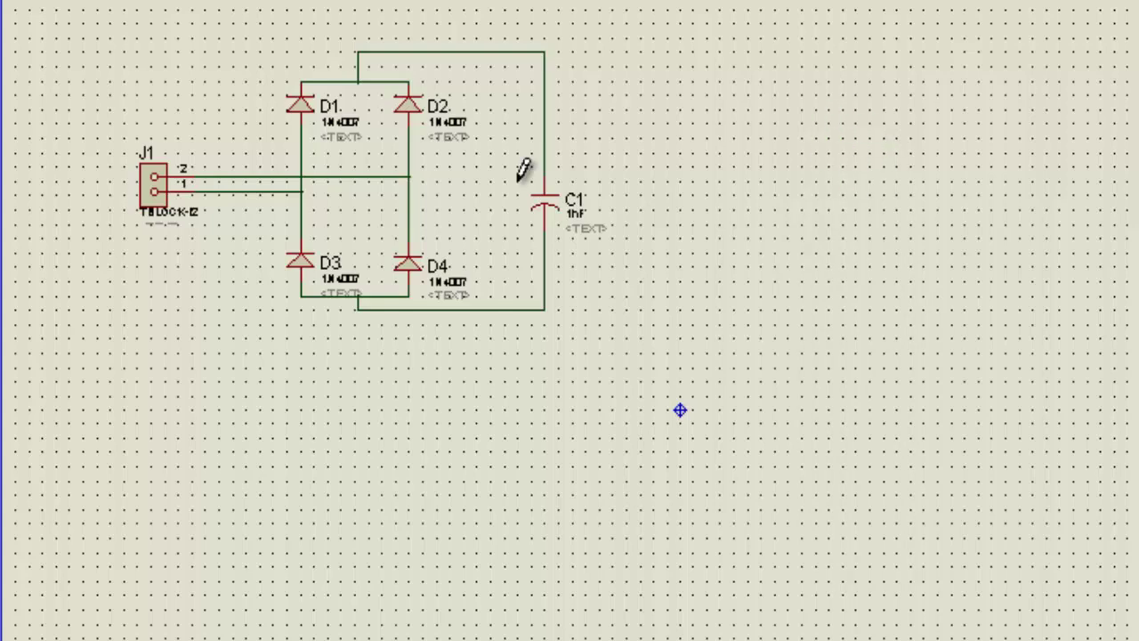
Place a second TBLOCK-I2 terminal block beyond the capacitor, wiring pin 1 to the capacitor's upper wire and pin 2 to its lower wire
{"action": "left_click", "coordinate": [857, 182]}
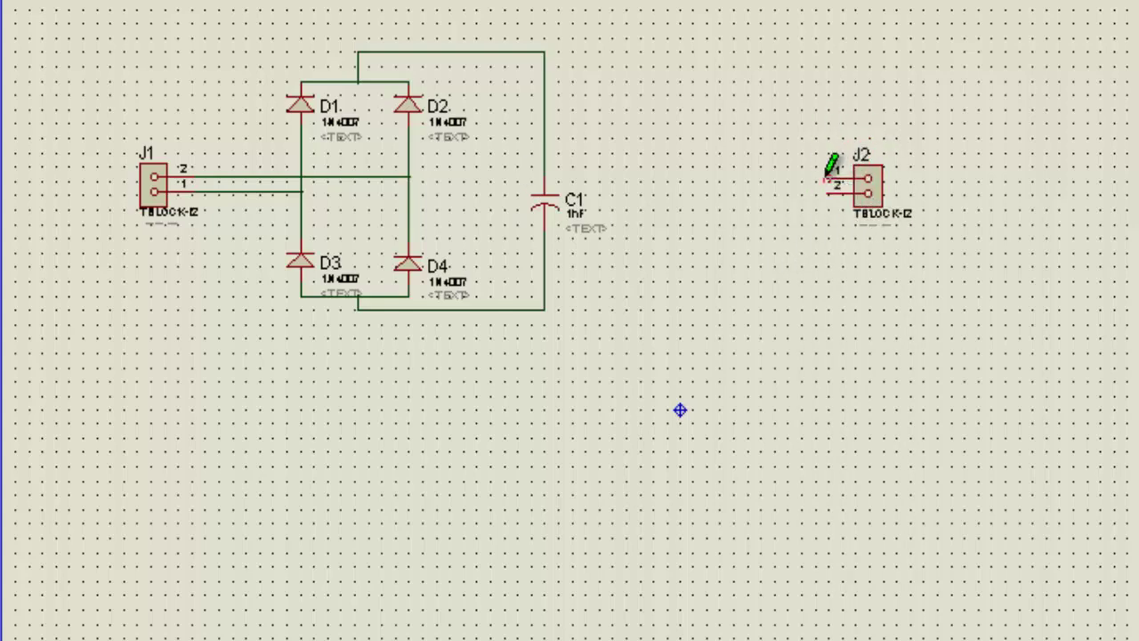
{"action": "left_click", "coordinate": [830, 178]}
{"action": "left_click", "coordinate": [834, 188]}
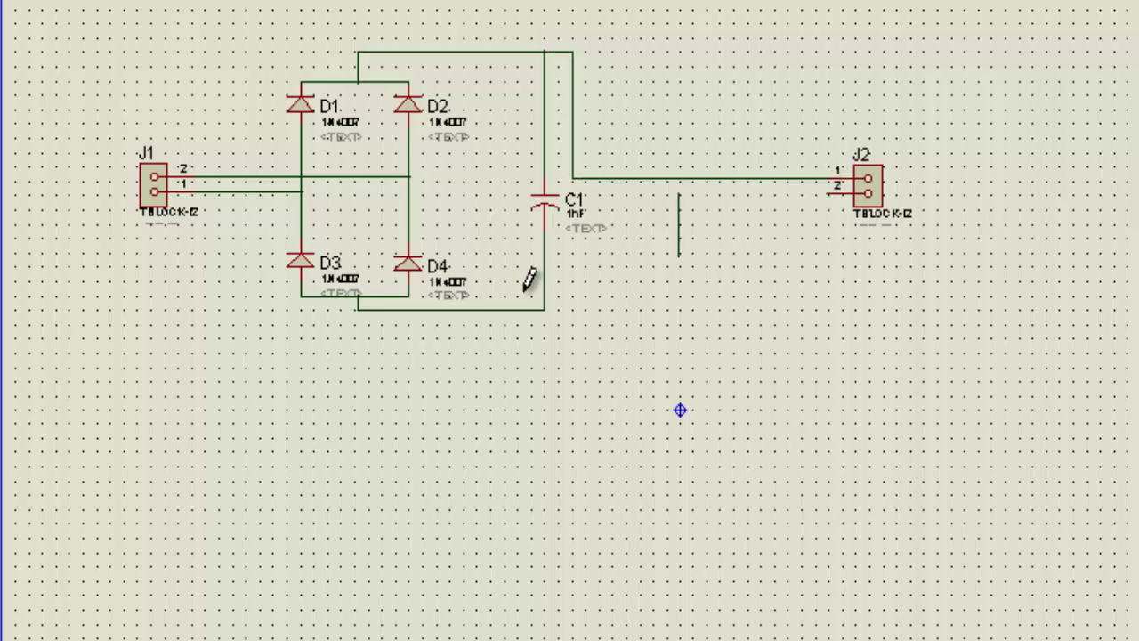
{"action": "left_click", "coordinate": [545, 309]}
Set the component reference of the terminal block beyond the capacitor to OUTPUT and that of the block feeding the diodes to INPUT
{"action": "left_click", "coordinate": [870, 191]}
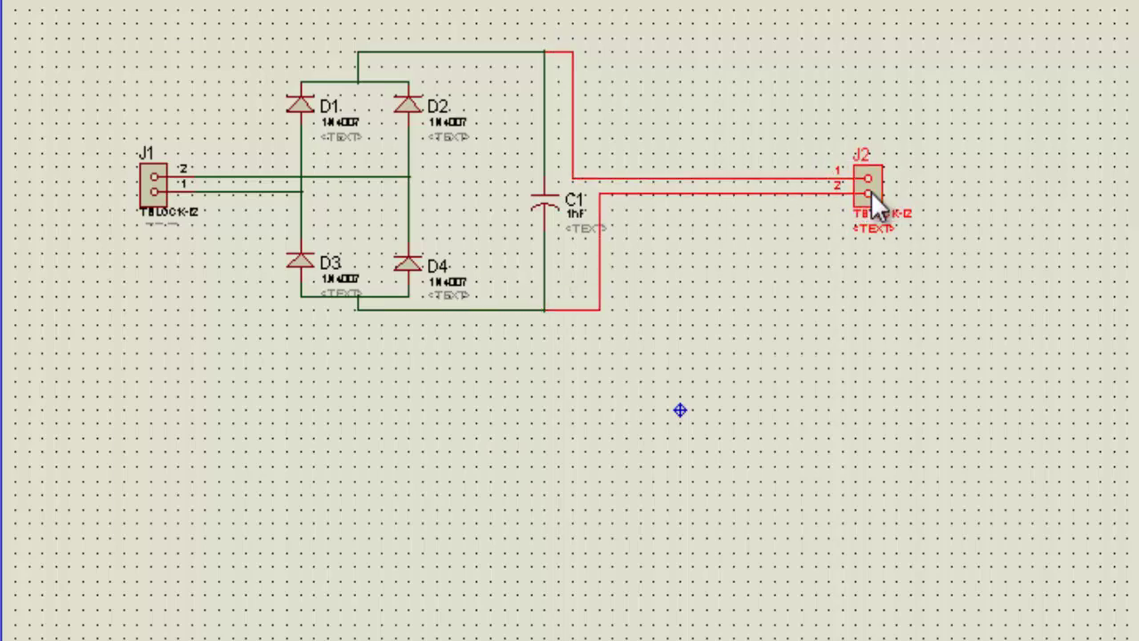
{"action": "left_click", "coordinate": [870, 191]}
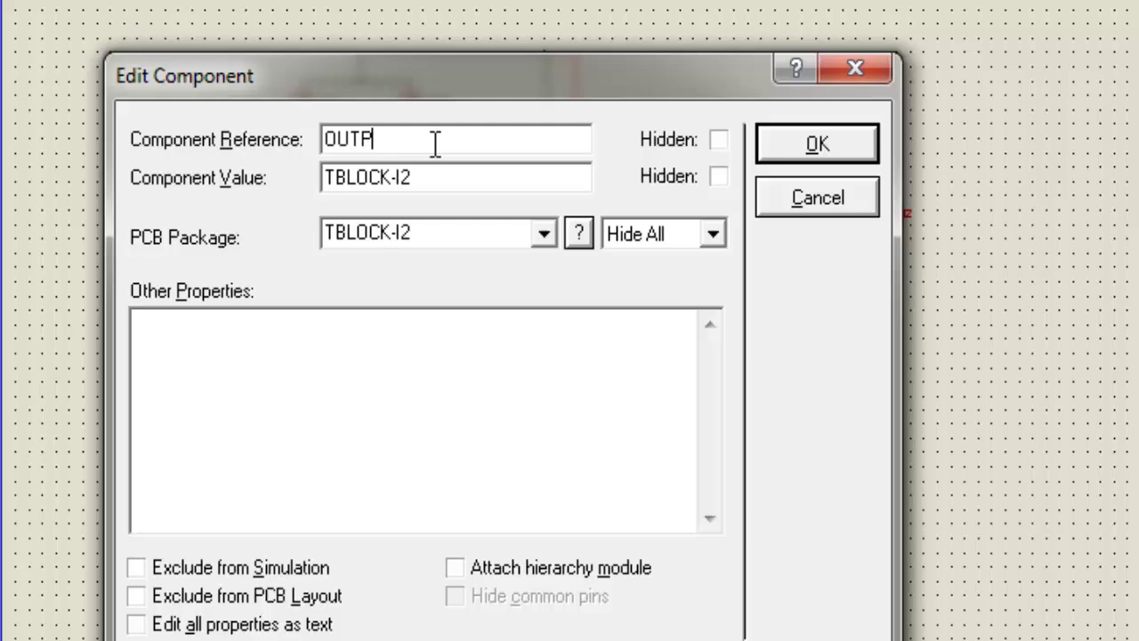
{"action": "type", "text": "OUTPUT"}
{"action": "key", "text": "Return"}
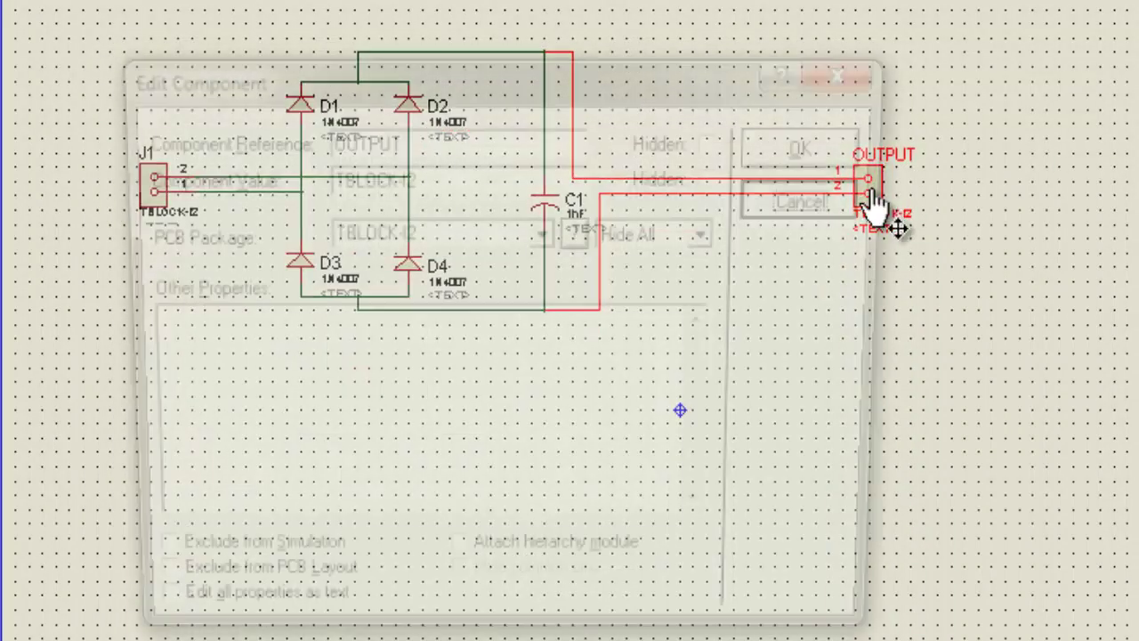
{"action": "double_click", "coordinate": [159, 197]}
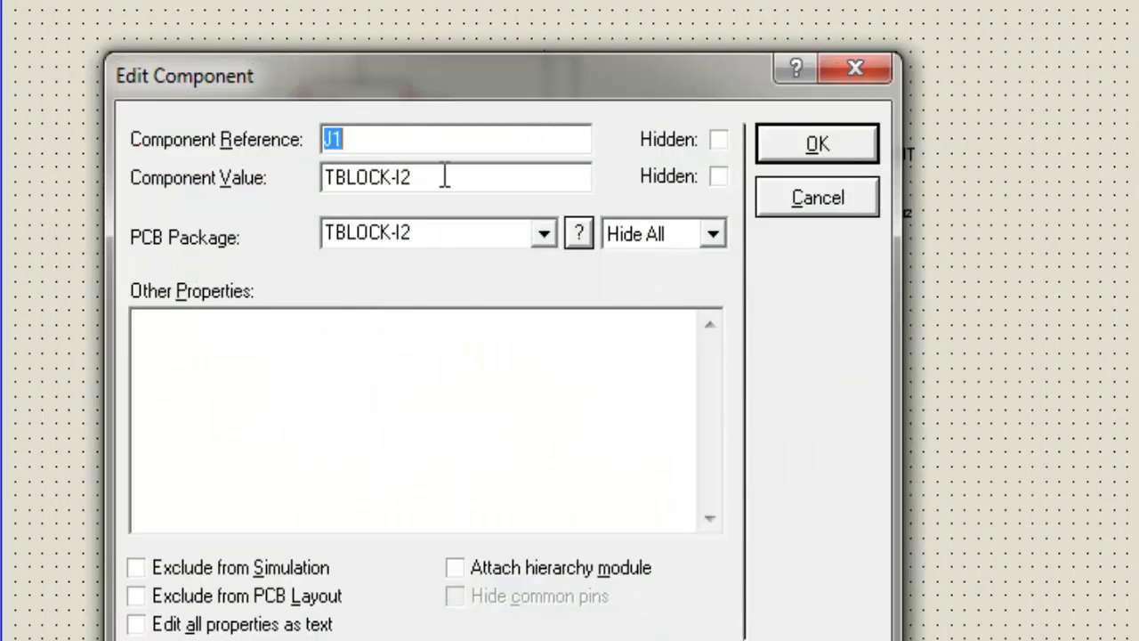
{"action": "type", "text": "INPUT"}
{"action": "key", "text": "Return"}
Shift capacitor C1 slightly toward the diode bridge and set its capacitance to 100uF
{"action": "left_click_drag", "start_coordinate": [565, 223], "coordinate": [534, 213]}
{"action": "double_click", "coordinate": [536, 217]}
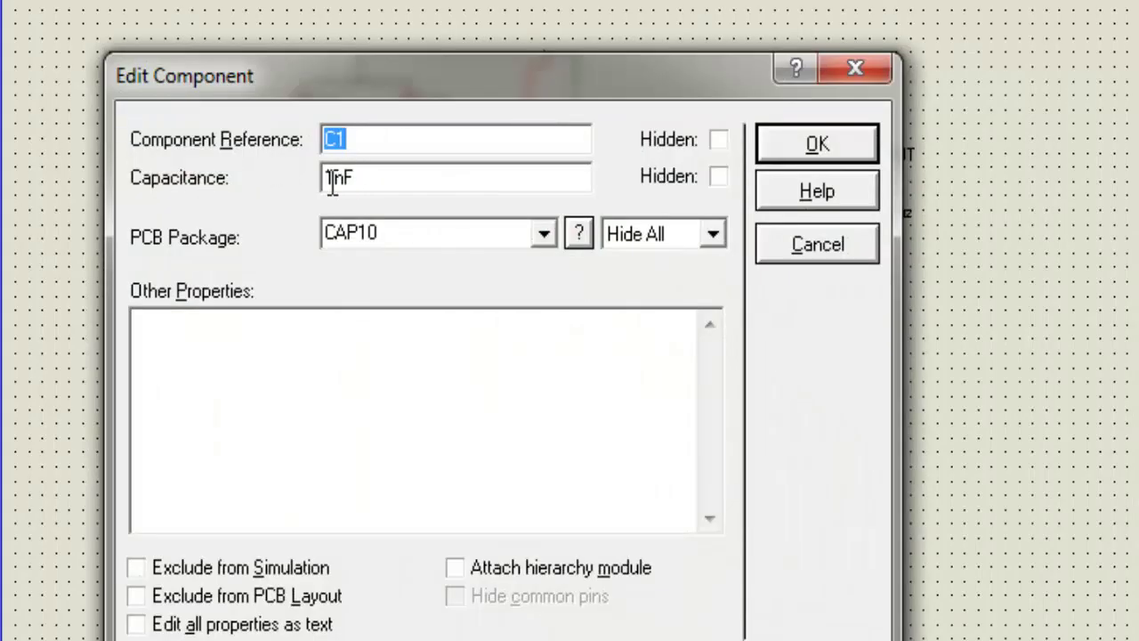
{"action": "left_click", "coordinate": [404, 179]}
{"action": "type", "text": "100uF"}
{"action": "key", "text": "Return"}
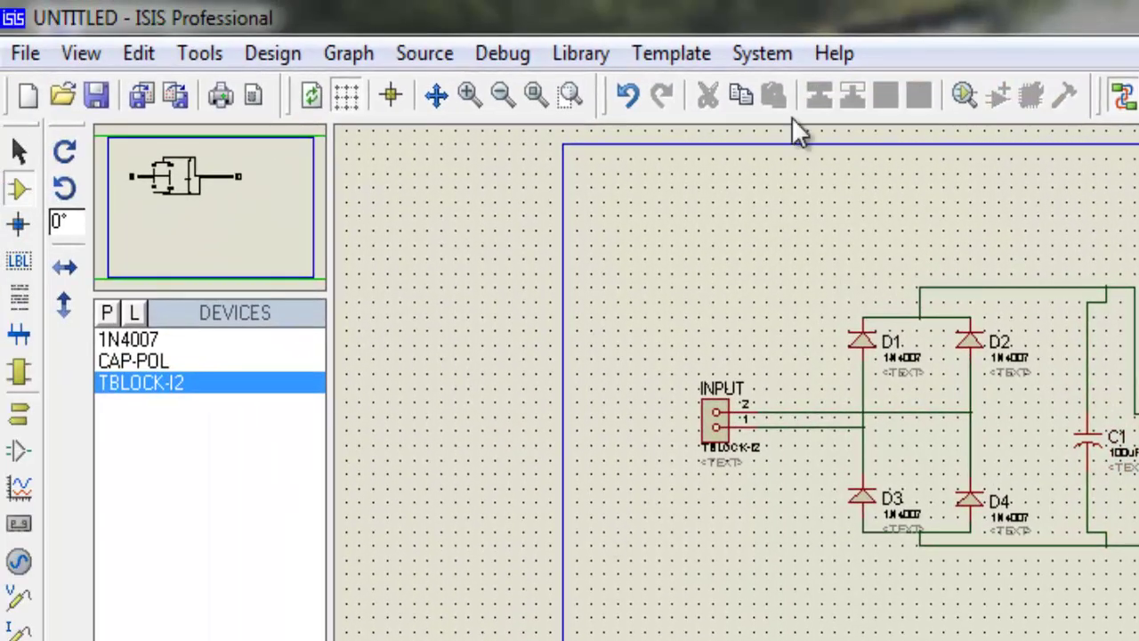
Transfer the schematic's netlist to ARES to start the PCB layout
{"action": "left_click", "coordinate": [83, 54]}
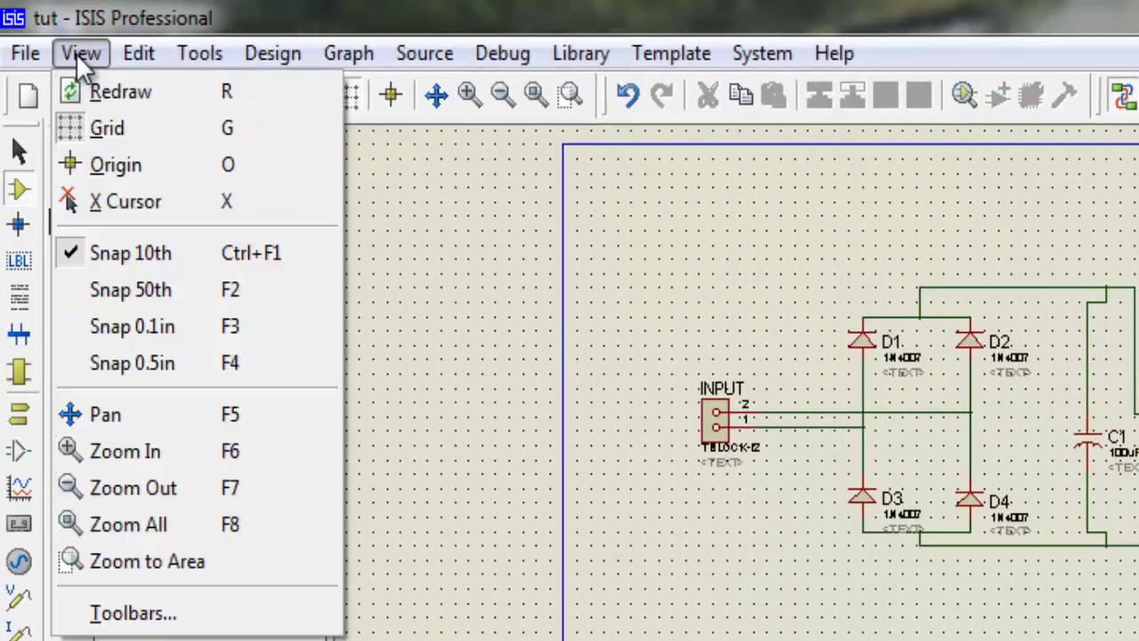
{"action": "left_click", "coordinate": [143, 53]}
{"action": "mouse_move", "coordinate": [205, 53]}
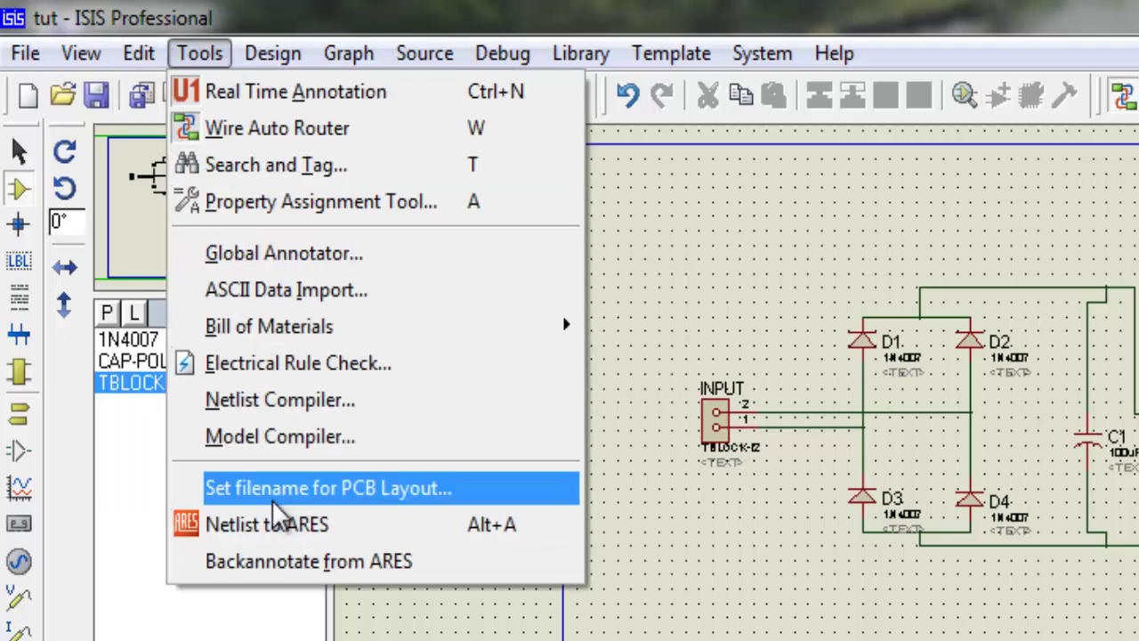
{"action": "left_click", "coordinate": [273, 524]}
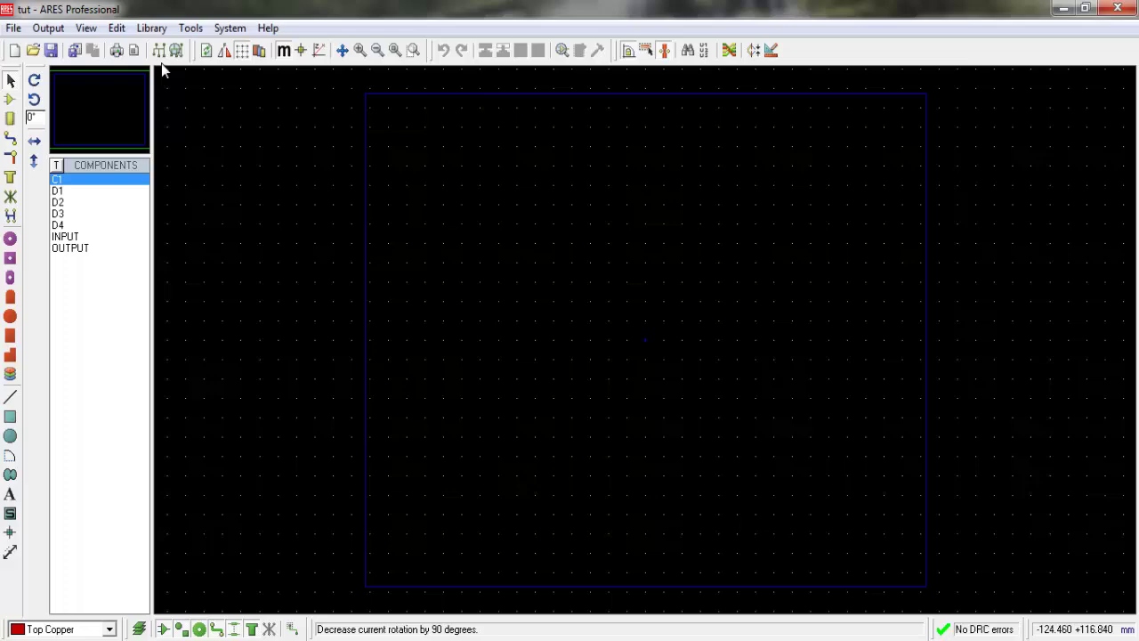
Place capacitor C1 in the upper part of the work area
{"action": "left_click", "coordinate": [361, 50]}
{"action": "left_click", "coordinate": [94, 92]}
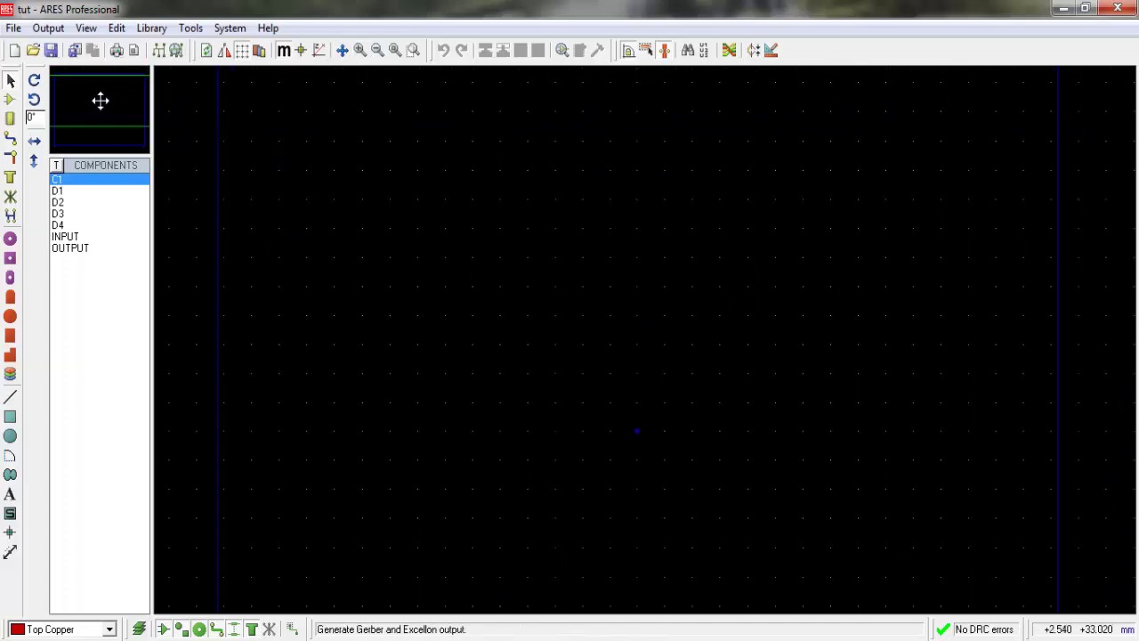
{"action": "left_click", "coordinate": [98, 93]}
{"action": "left_click", "coordinate": [67, 205]}
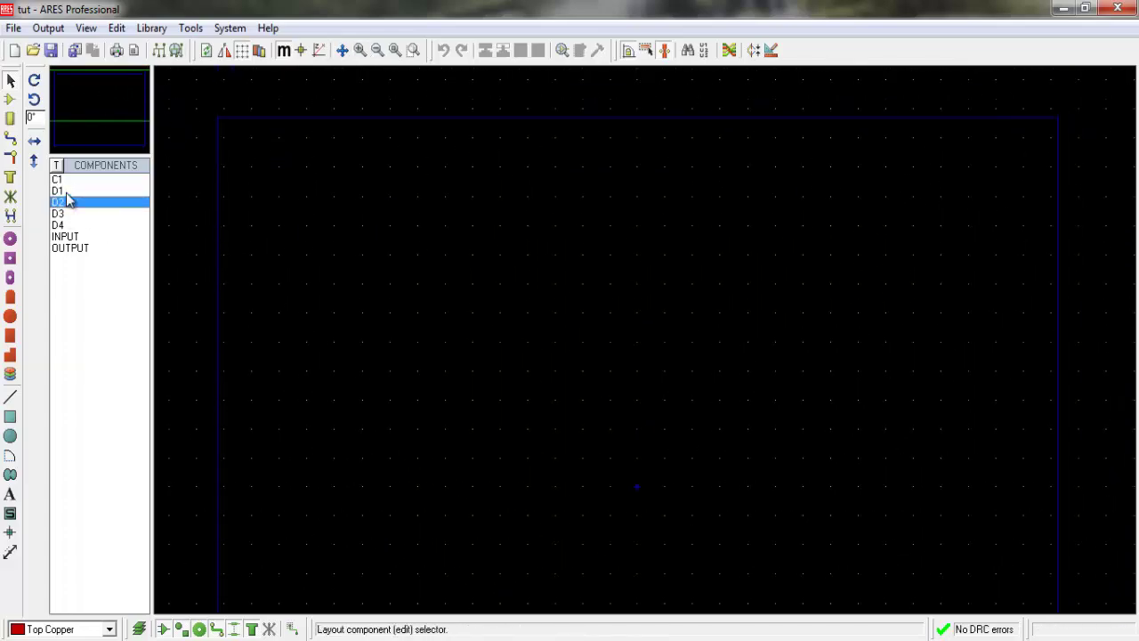
{"action": "left_click", "coordinate": [65, 179]}
{"action": "left_click", "coordinate": [64, 203]}
Place diode D1 below capacitor C1 and rotate it clockwise so it stands vertically
{"action": "left_click", "coordinate": [66, 191]}
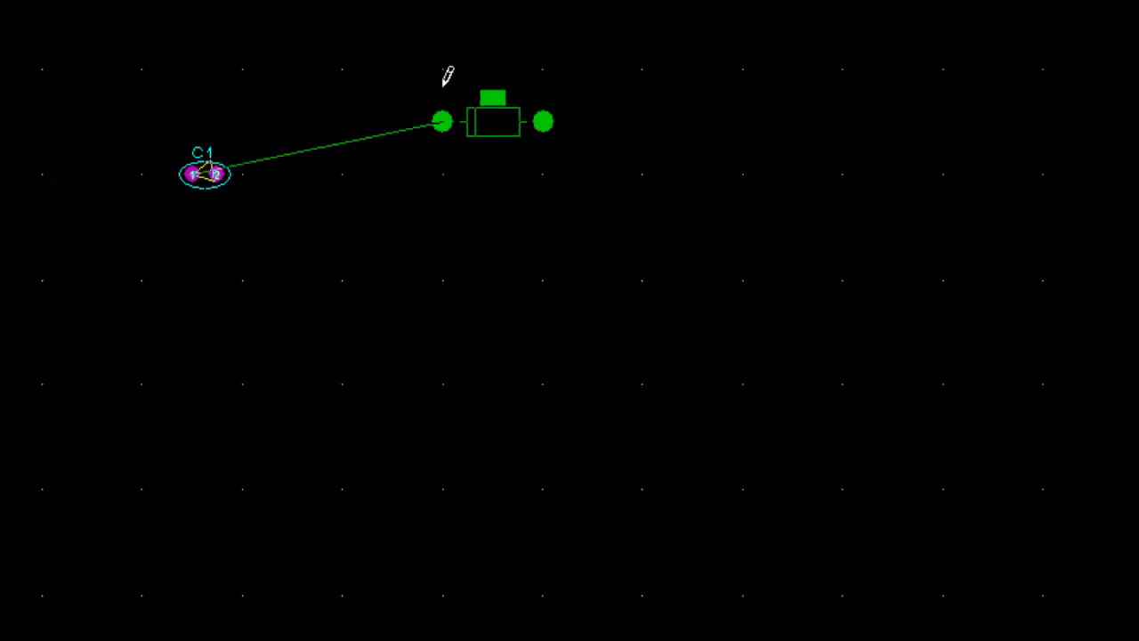
{"action": "left_click", "coordinate": [147, 392]}
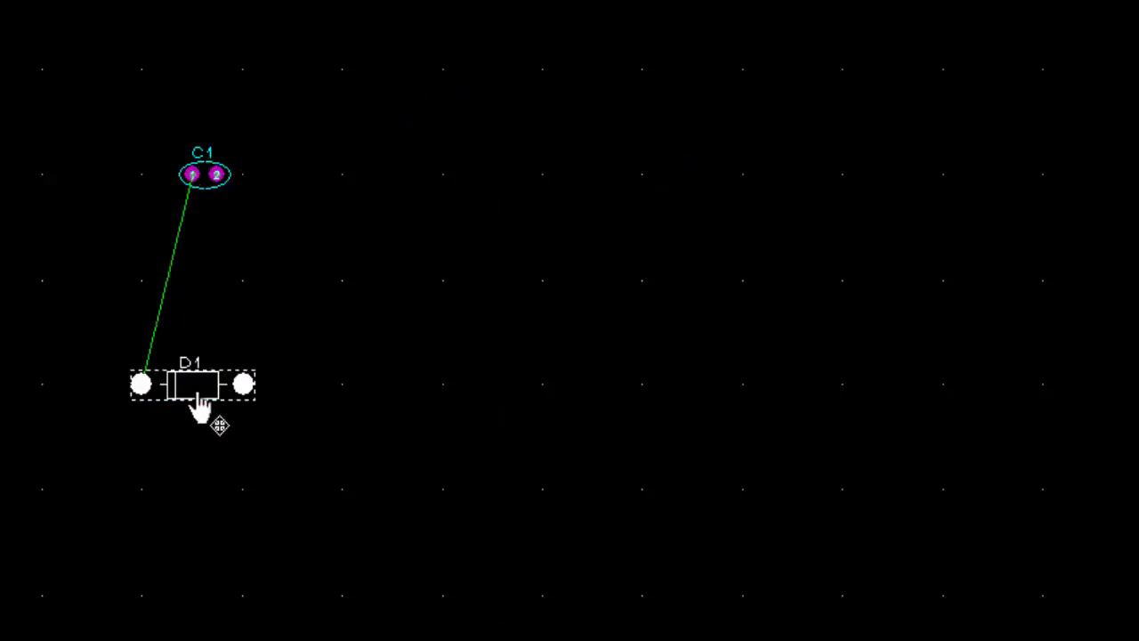
{"action": "right_click", "coordinate": [202, 383]}
{"action": "left_click", "coordinate": [293, 27]}
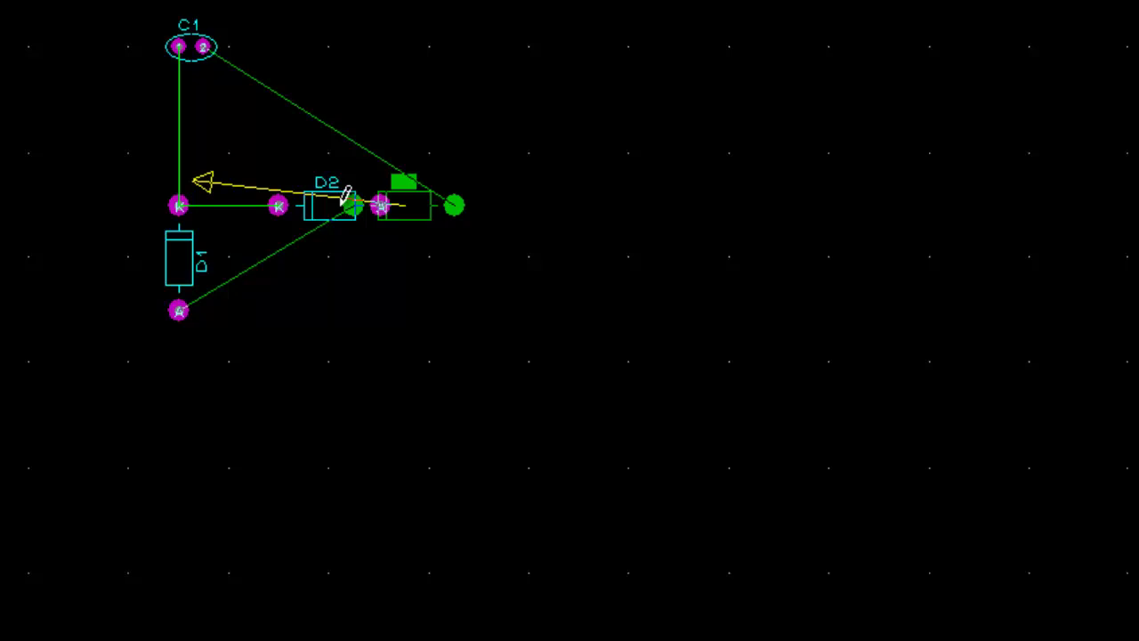
Rotate diode D2 clockwise and place it vertically beside D1, with both cathodes level
{"action": "right_click", "coordinate": [360, 331]}
{"action": "left_click", "coordinate": [326, 223]}
{"action": "right_click", "coordinate": [328, 225]}
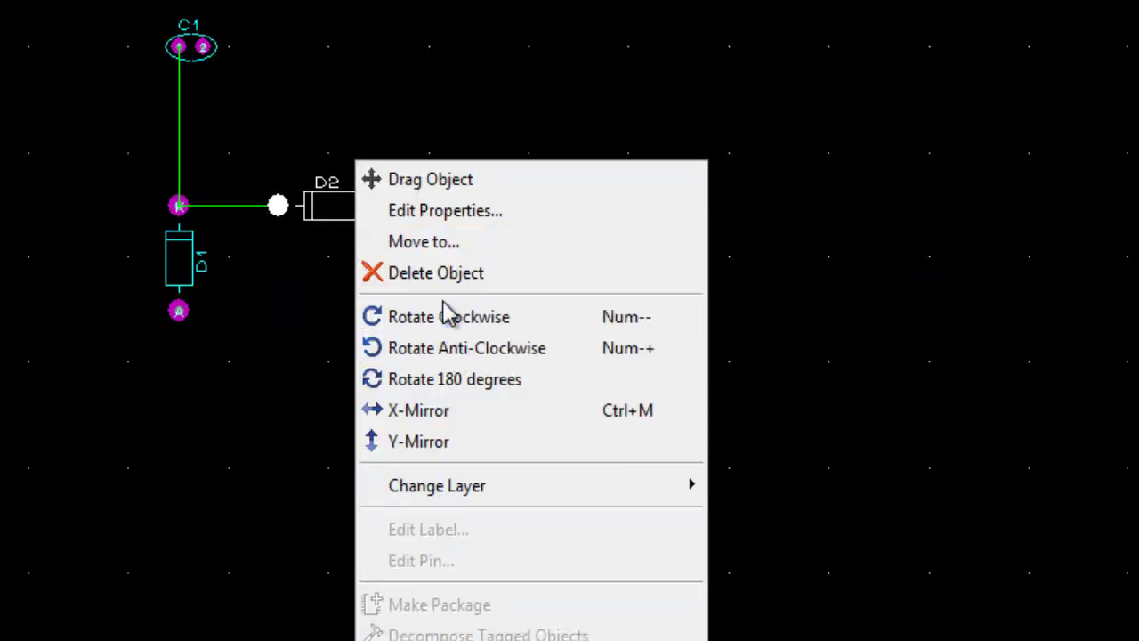
{"action": "left_click", "coordinate": [436, 317]}
{"action": "double_click", "coordinate": [330, 210]}
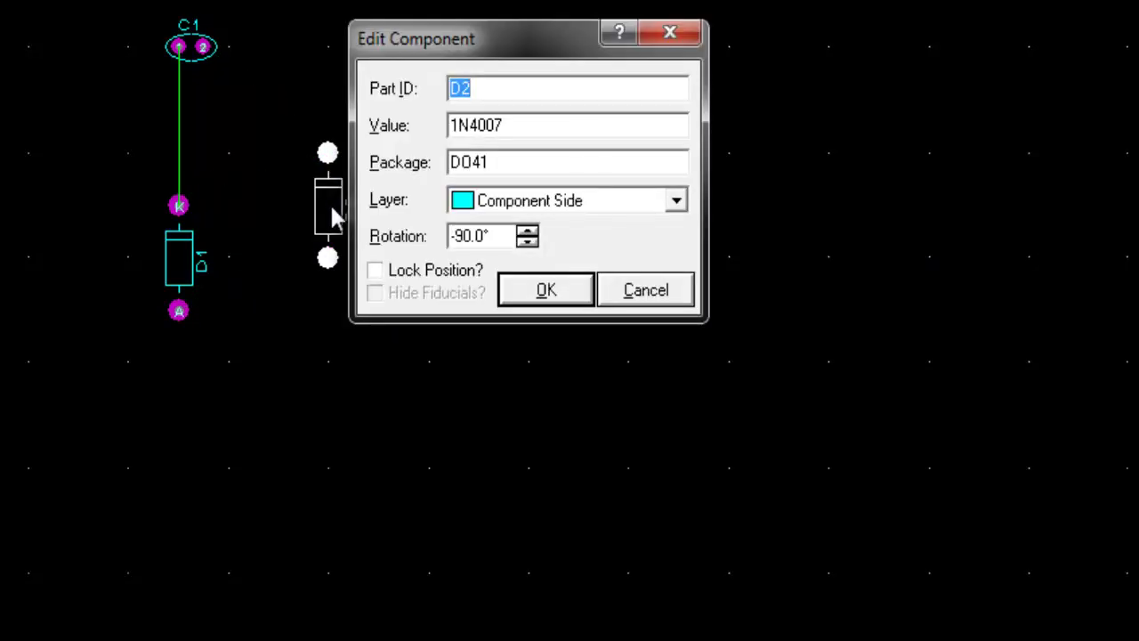
{"action": "key", "text": "Escape"}
{"action": "left_click_drag", "start_coordinate": [335, 211], "coordinate": [307, 263]}
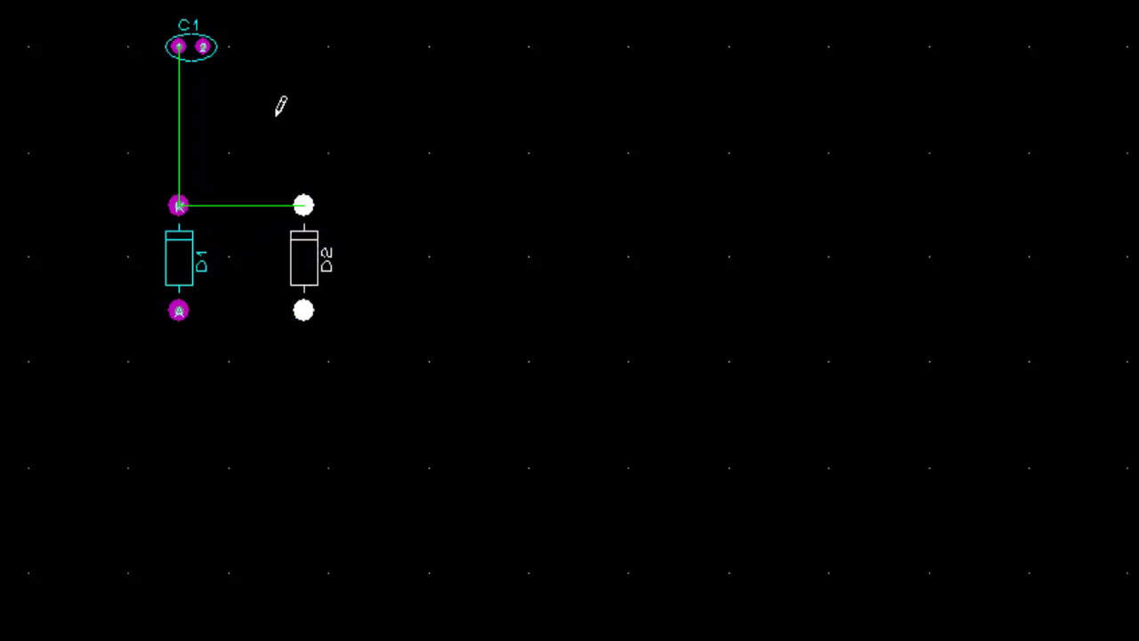
Place diode D3, rotate it clockwise and line it up vertically below D1
{"action": "left_click", "coordinate": [182, 441]}
{"action": "left_click", "coordinate": [178, 468]}
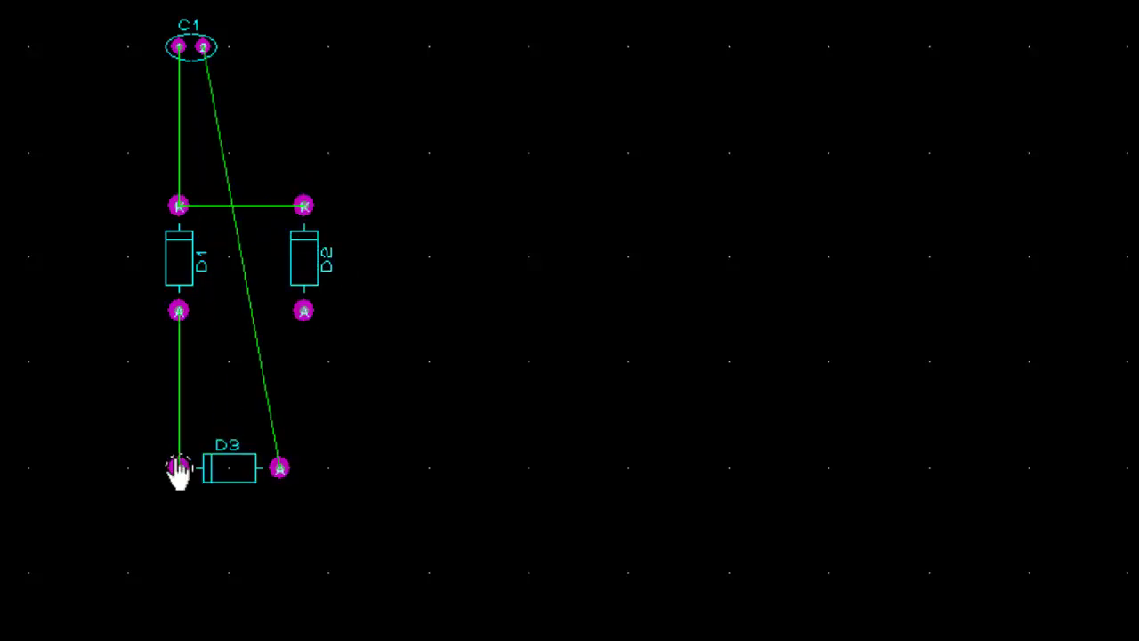
{"action": "left_click", "coordinate": [229, 454]}
{"action": "right_click", "coordinate": [245, 481]}
{"action": "left_click", "coordinate": [356, 77]}
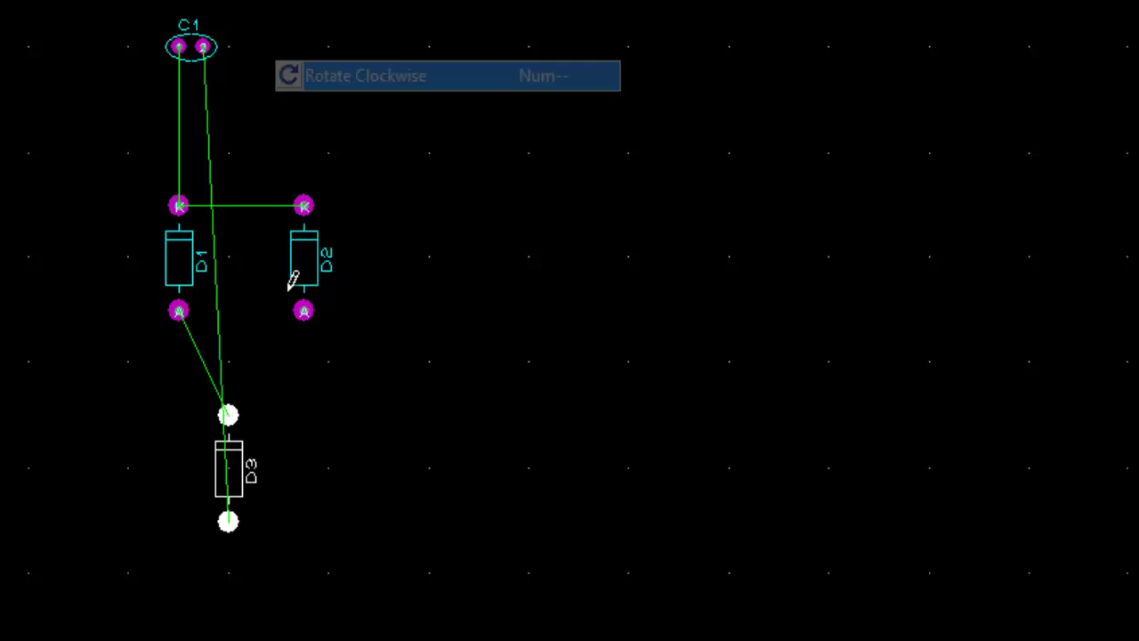
{"action": "left_click", "coordinate": [228, 492]}
{"action": "left_click", "coordinate": [233, 474]}
{"action": "key", "text": "Escape"}
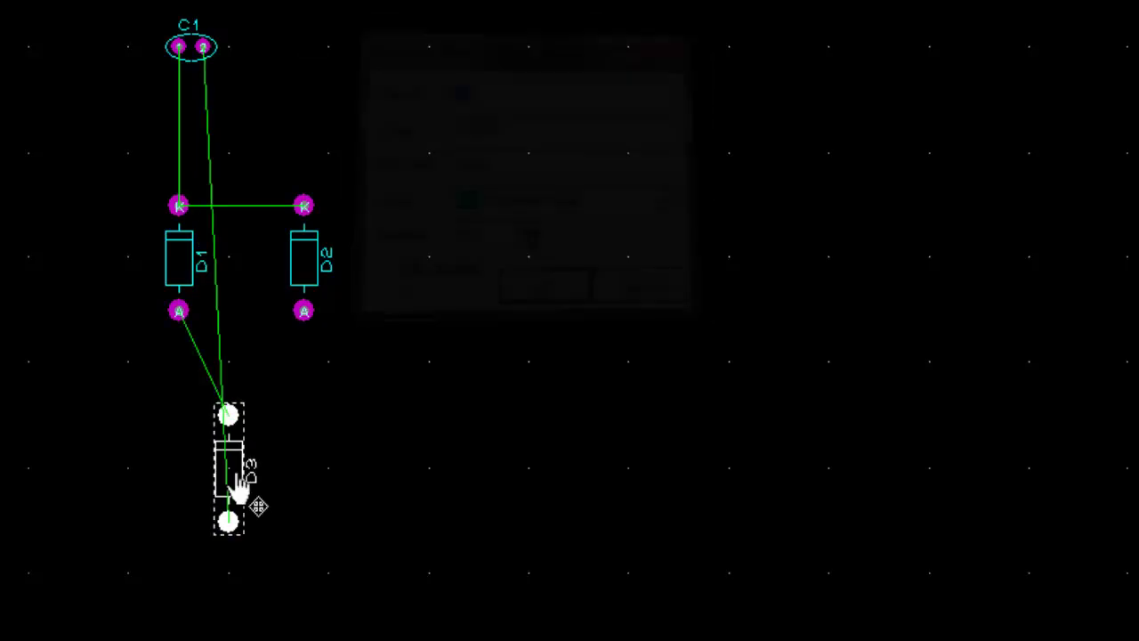
{"action": "left_click_drag", "start_coordinate": [234, 473], "coordinate": [184, 471]}
Place diode D4 vertically below D2, and rotate capacitor C1 clockwise and move it beyond the D2/D4 side of the bridge
{"action": "left_click", "coordinate": [329, 463]}
{"action": "left_click", "coordinate": [313, 471]}
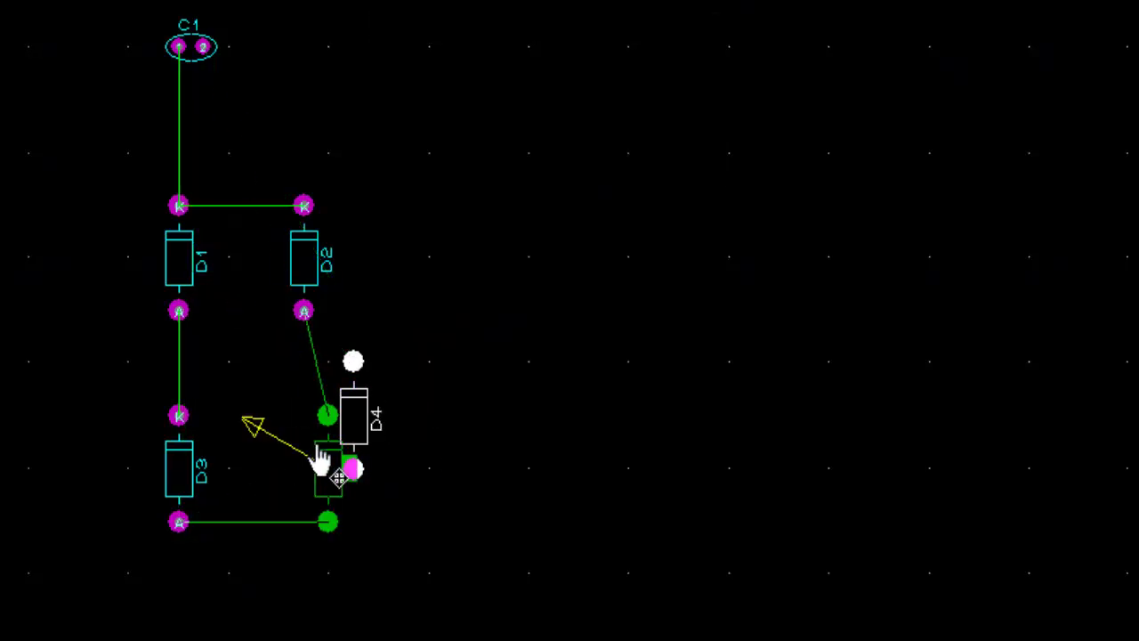
{"action": "left_click", "coordinate": [311, 441]}
{"action": "right_click", "coordinate": [197, 60]}
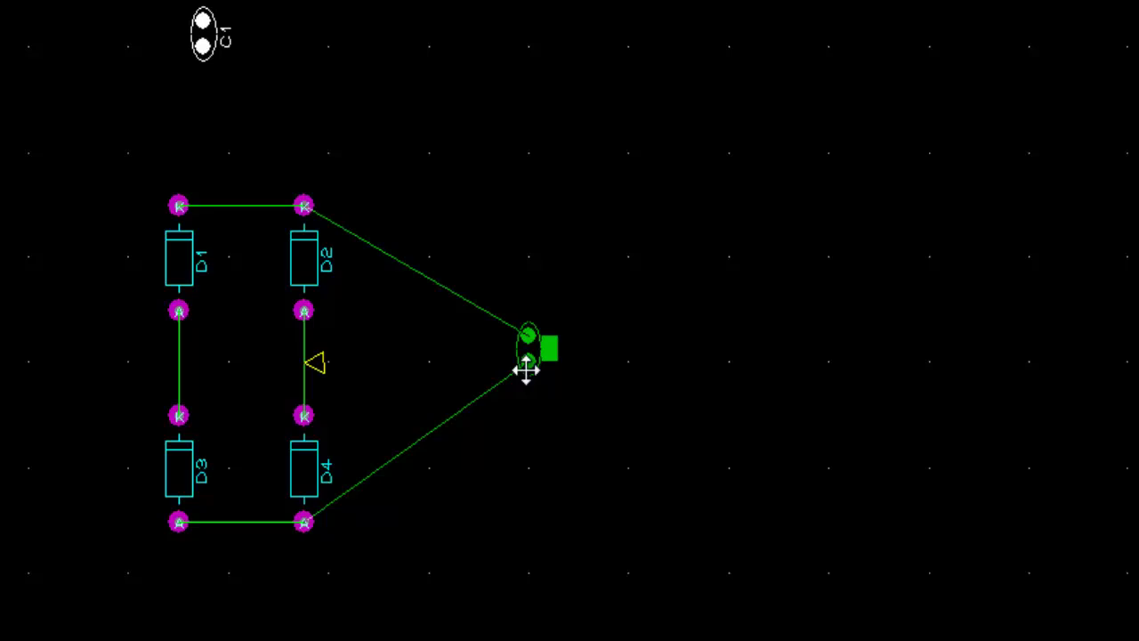
{"action": "left_click", "coordinate": [527, 375]}
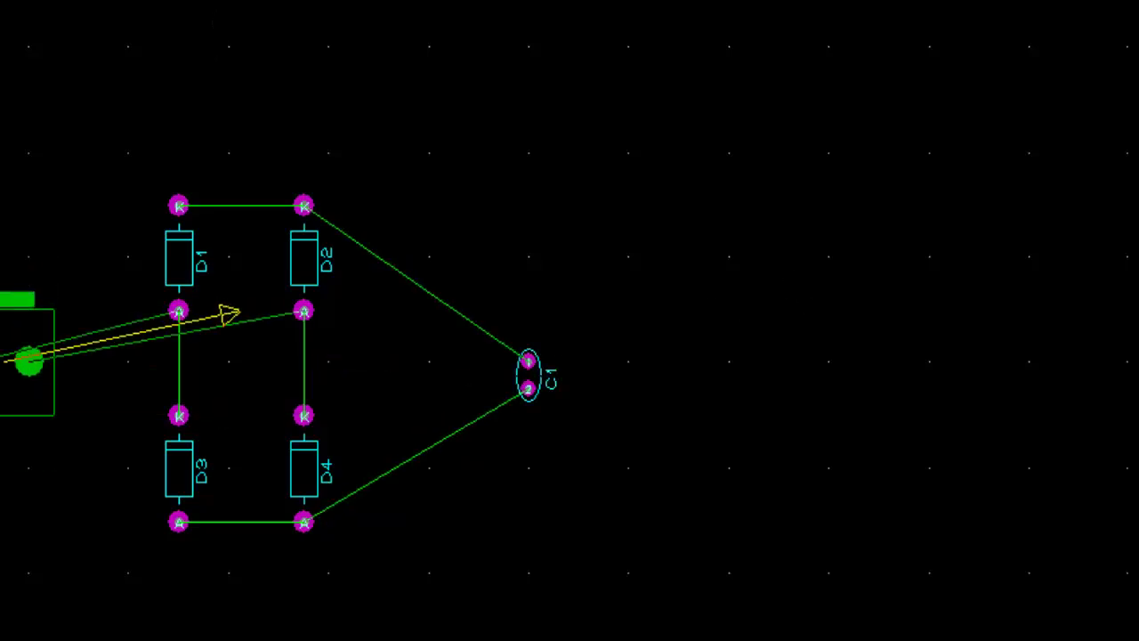
Place the INPUT terminal block beside D1 and D3 and rotate it clockwise so its pins stack vertically
{"action": "left_click", "coordinate": [5, 381]}
{"action": "right_click", "coordinate": [44, 411]}
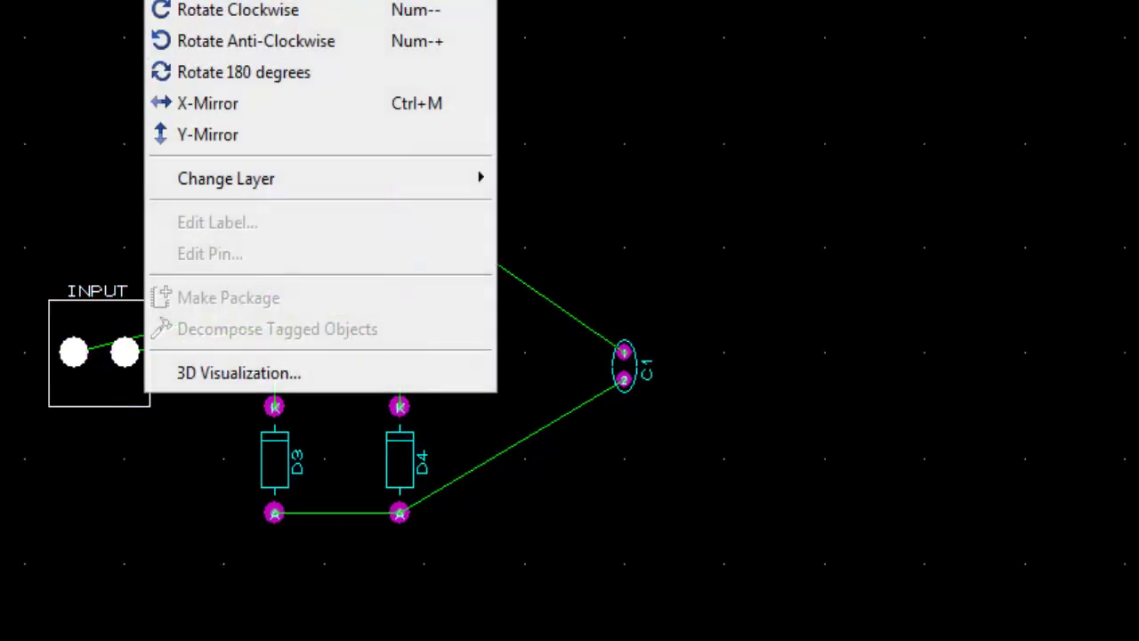
{"action": "left_click", "coordinate": [229, 10]}
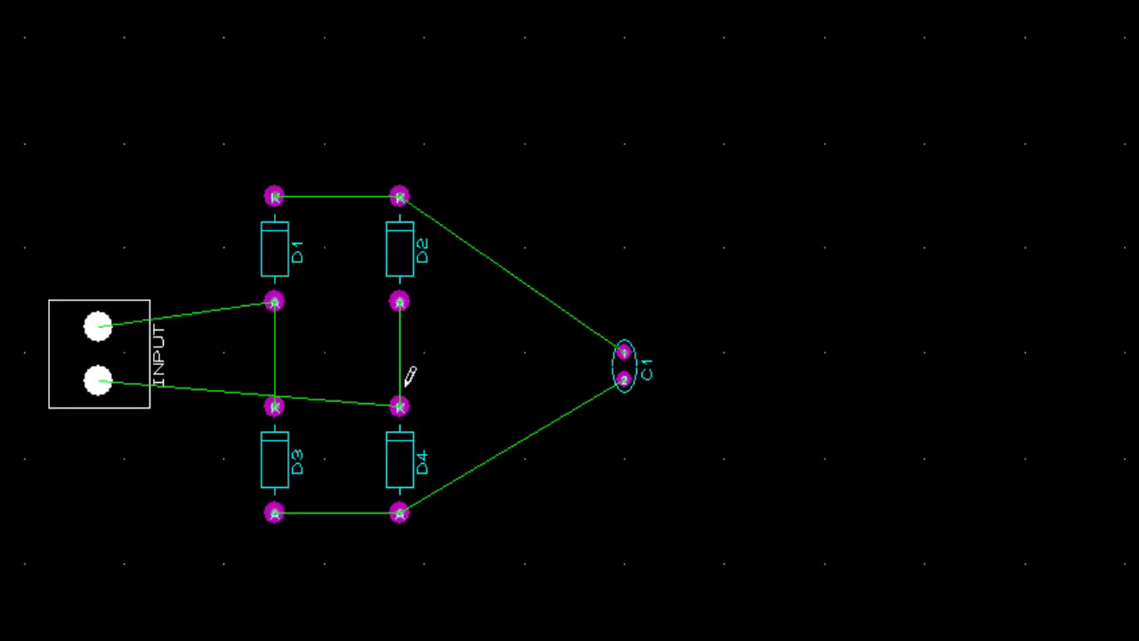
Place the OUTPUT terminal block beyond capacitor C1 and rotate it clockwise so pin 1 is above pin 2
{"action": "left_click", "coordinate": [838, 311]}
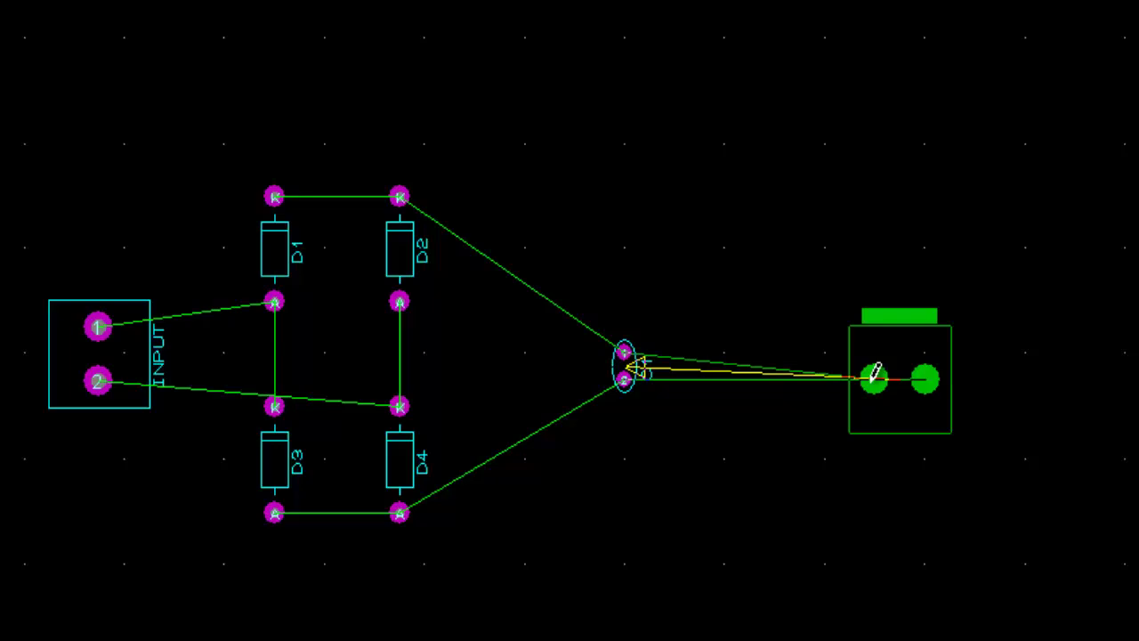
{"action": "left_click", "coordinate": [792, 356]}
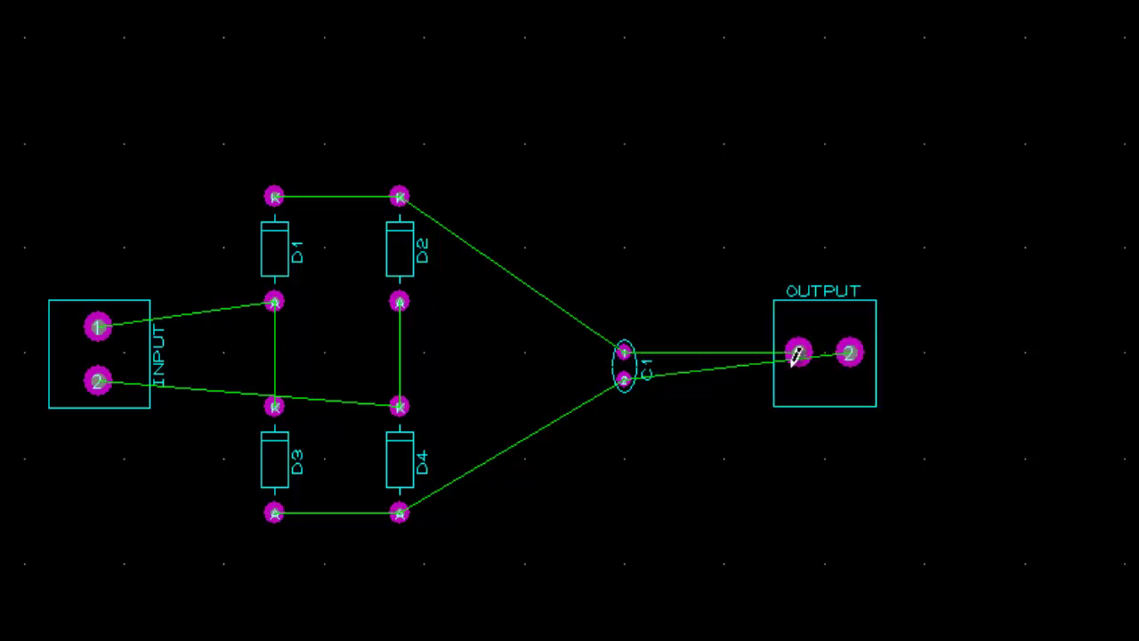
{"action": "right_click", "coordinate": [776, 295]}
{"action": "key", "text": "KP_Subtract"}
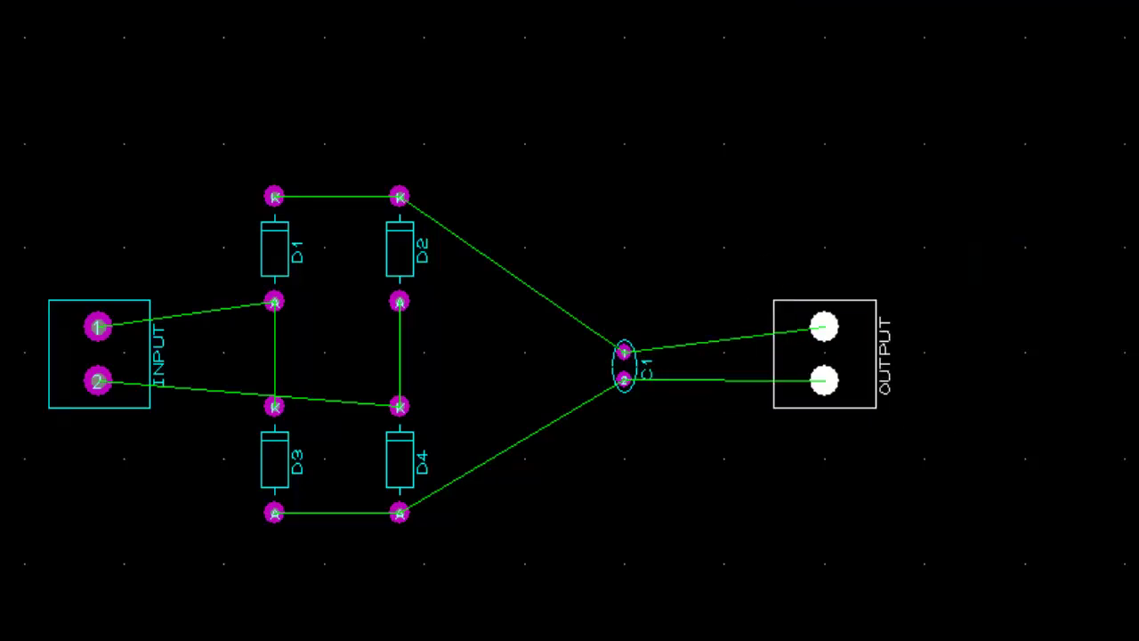
{"action": "left_click", "coordinate": [758, 105]}
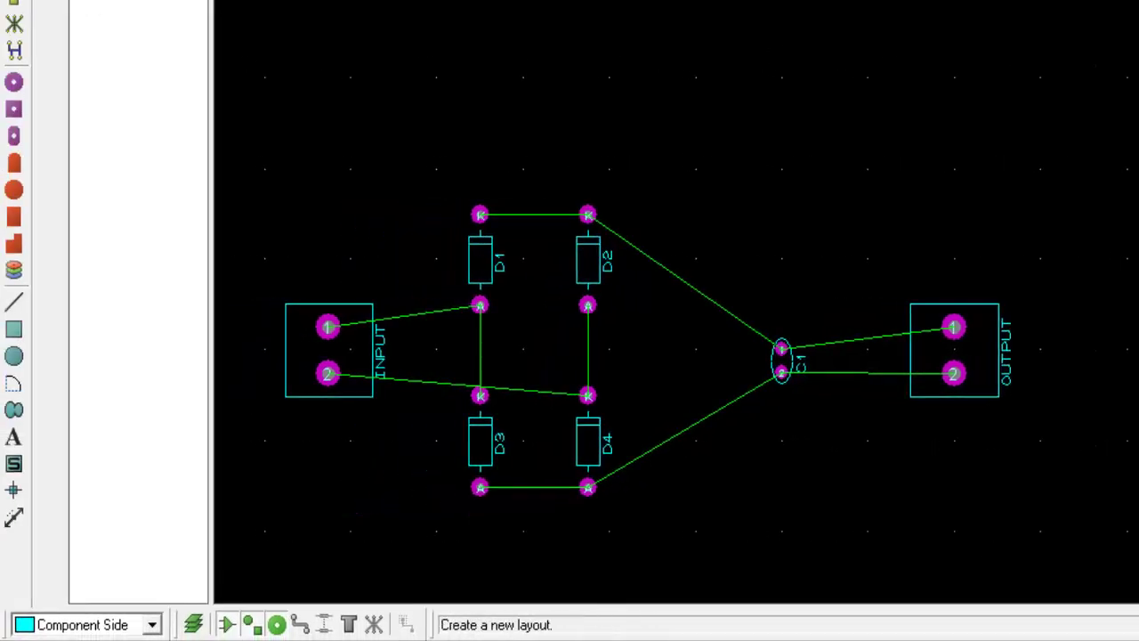
Draw a rectangular board edge enclosing all the placed components
{"action": "left_click", "coordinate": [13, 329]}
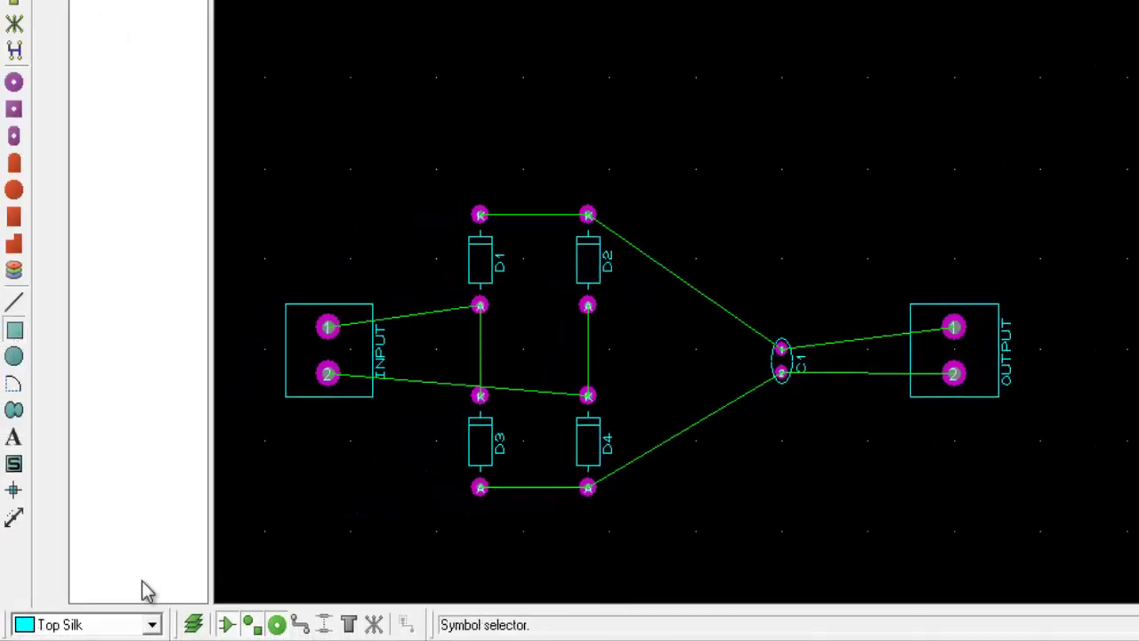
{"action": "left_click", "coordinate": [133, 628]}
{"action": "left_click", "coordinate": [84, 600]}
{"action": "mouse_move", "coordinate": [243, 146]}
{"action": "left_mouse_down"}
{"action": "mouse_move", "coordinate": [308, 275]}
{"action": "mouse_move", "coordinate": [976, 576]}
{"action": "mouse_move", "coordinate": [1075, 505]}
{"action": "mouse_move", "coordinate": [1027, 491]}
{"action": "mouse_move", "coordinate": [1010, 501]}
{"action": "mouse_move", "coordinate": [1047, 493]}
{"action": "left_mouse_up"}
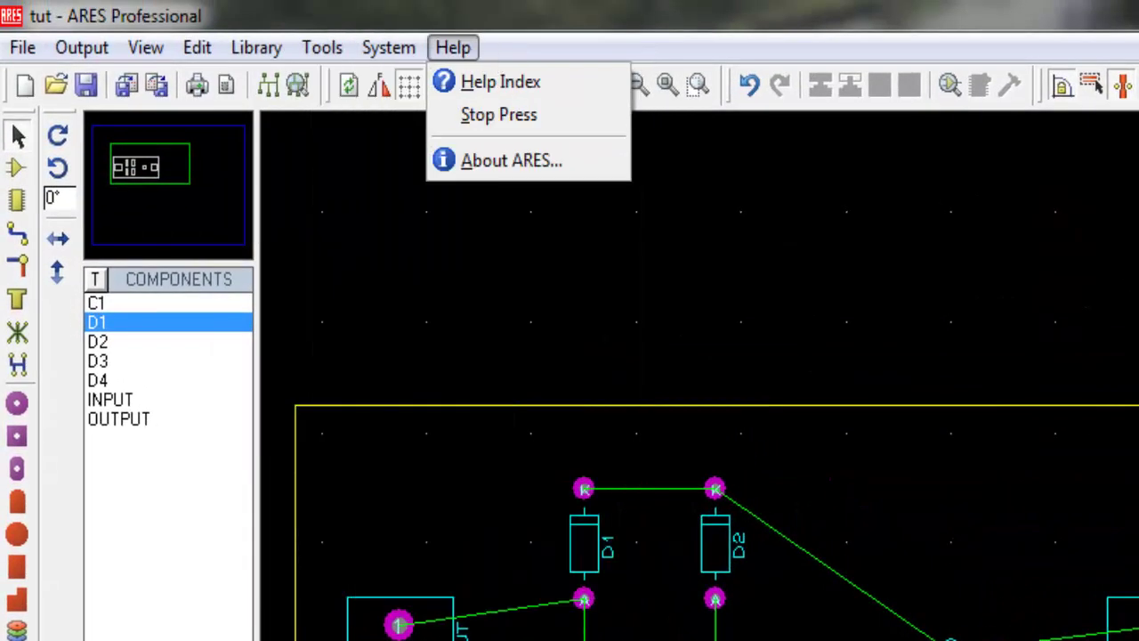
Check the layer usage settings for the inner copper and mechanical layers
{"action": "left_click", "coordinate": [394, 66]}
{"action": "left_click", "coordinate": [391, 49]}
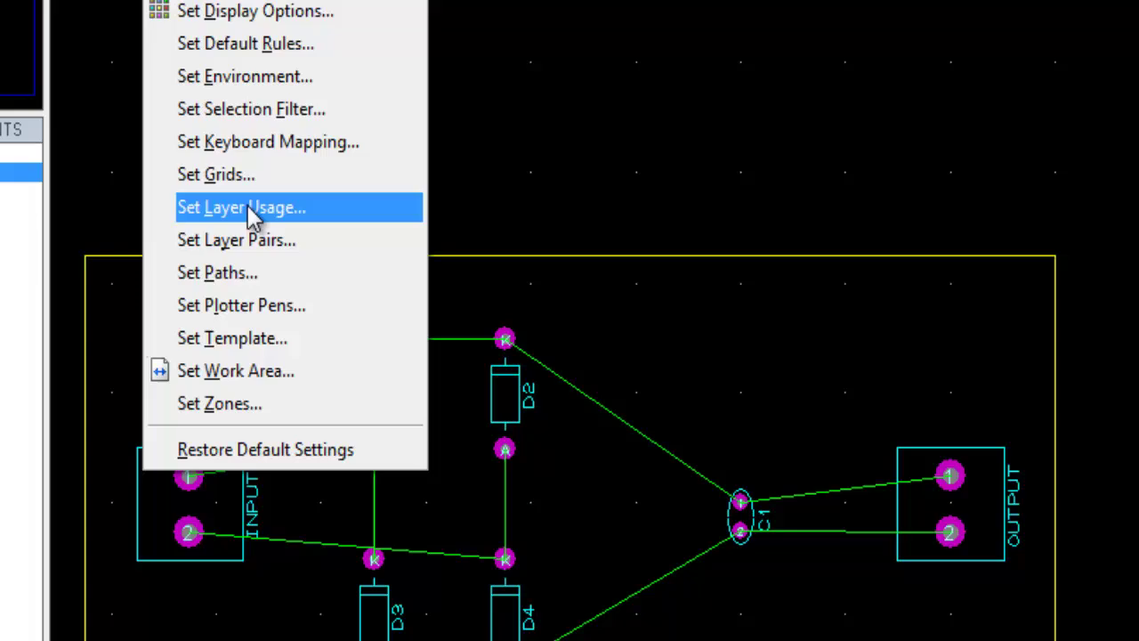
{"action": "left_click", "coordinate": [450, 356]}
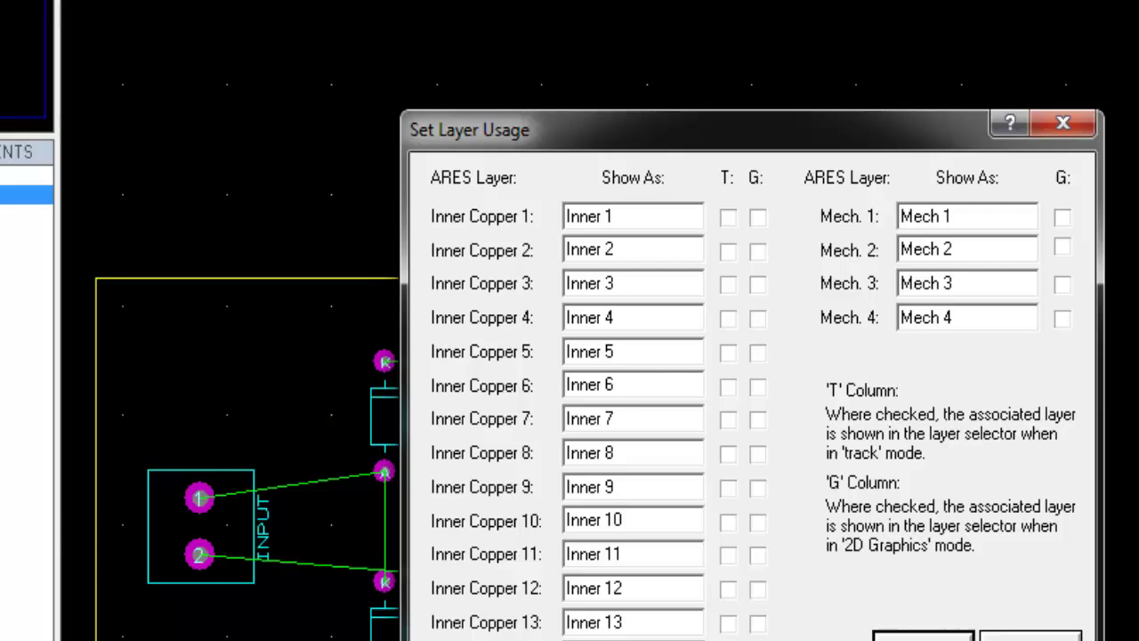
{"action": "left_click", "coordinate": [914, 552]}
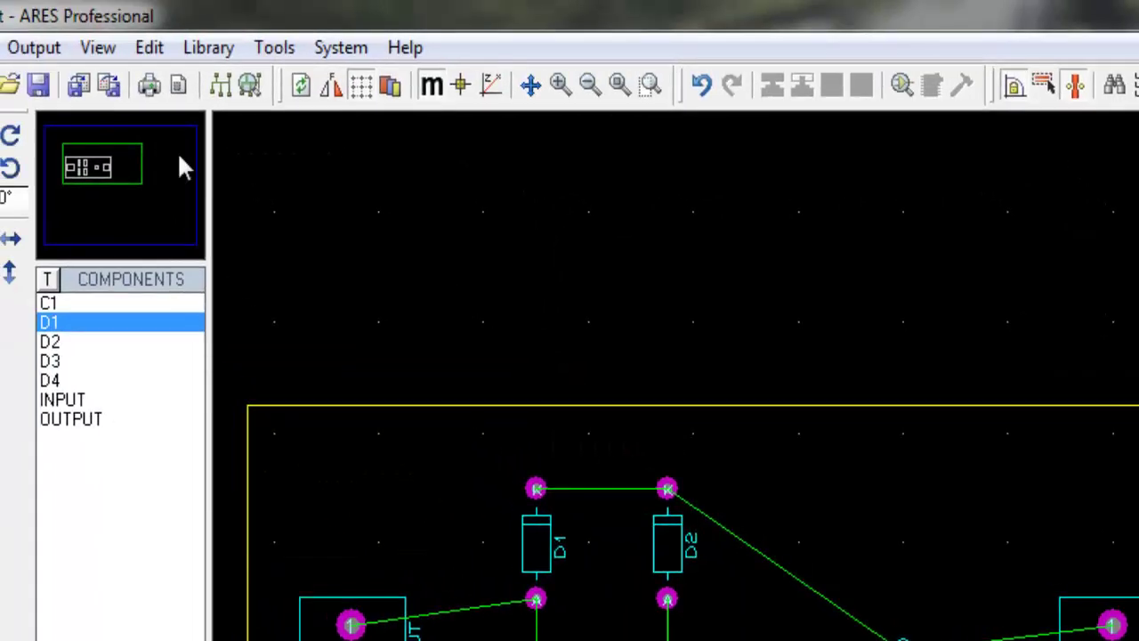
Accept Bottom Copper as the layer pair for the top, bottom and all inner layers
{"action": "left_click", "coordinate": [322, 47]}
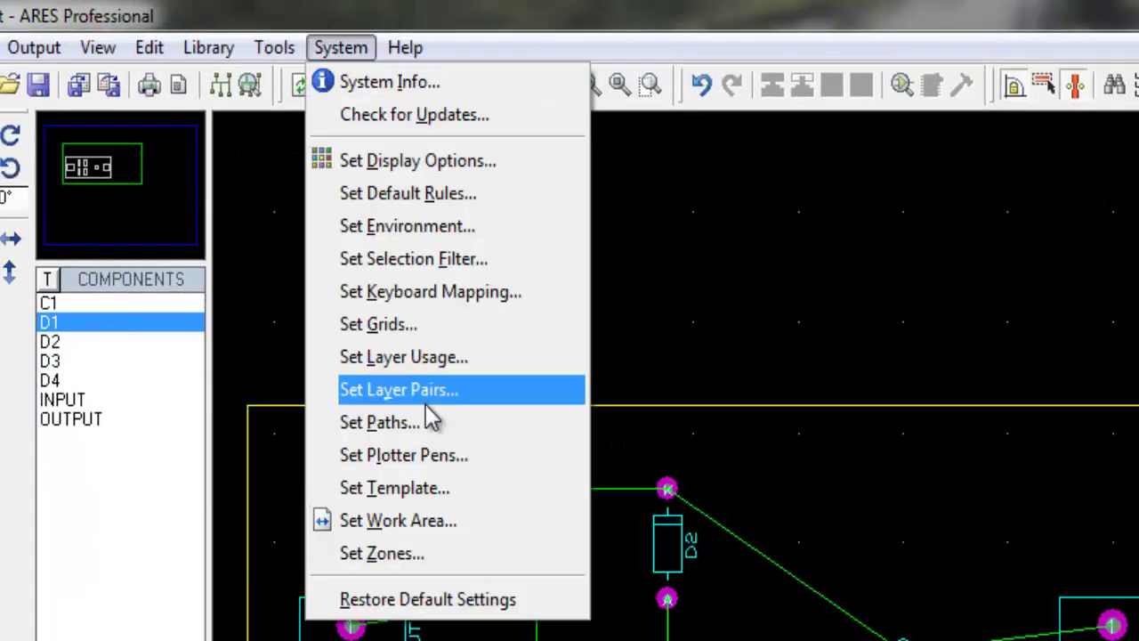
{"action": "left_click", "coordinate": [494, 392]}
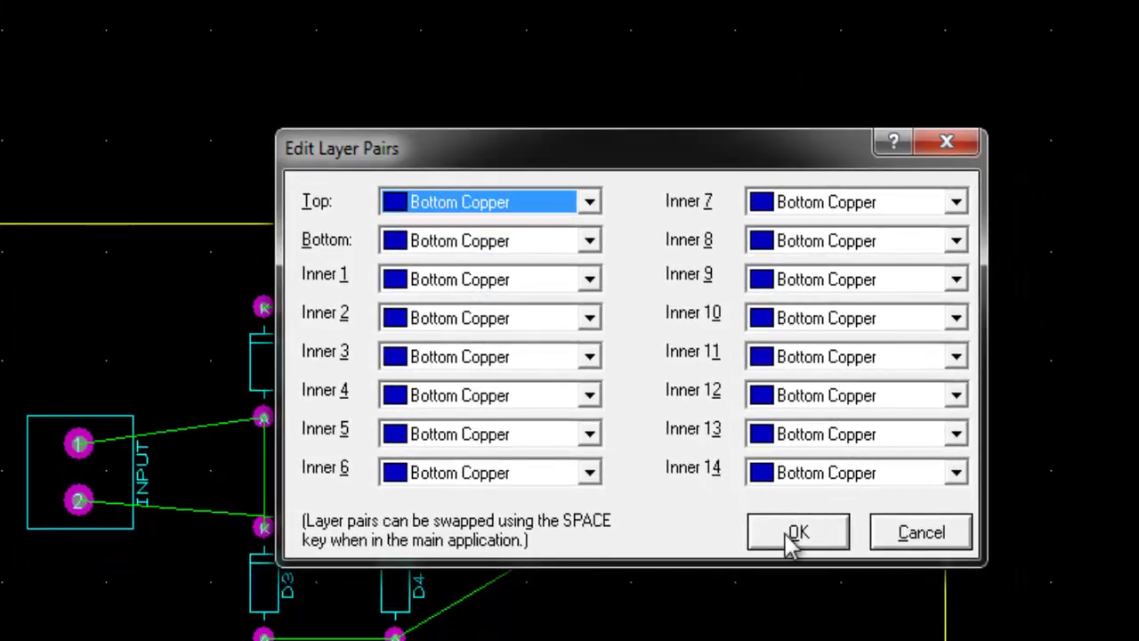
{"action": "left_click", "coordinate": [792, 539]}
Try autorouting the board with a wire grid of 100th, and undo the routing
{"action": "left_click", "coordinate": [671, 94]}
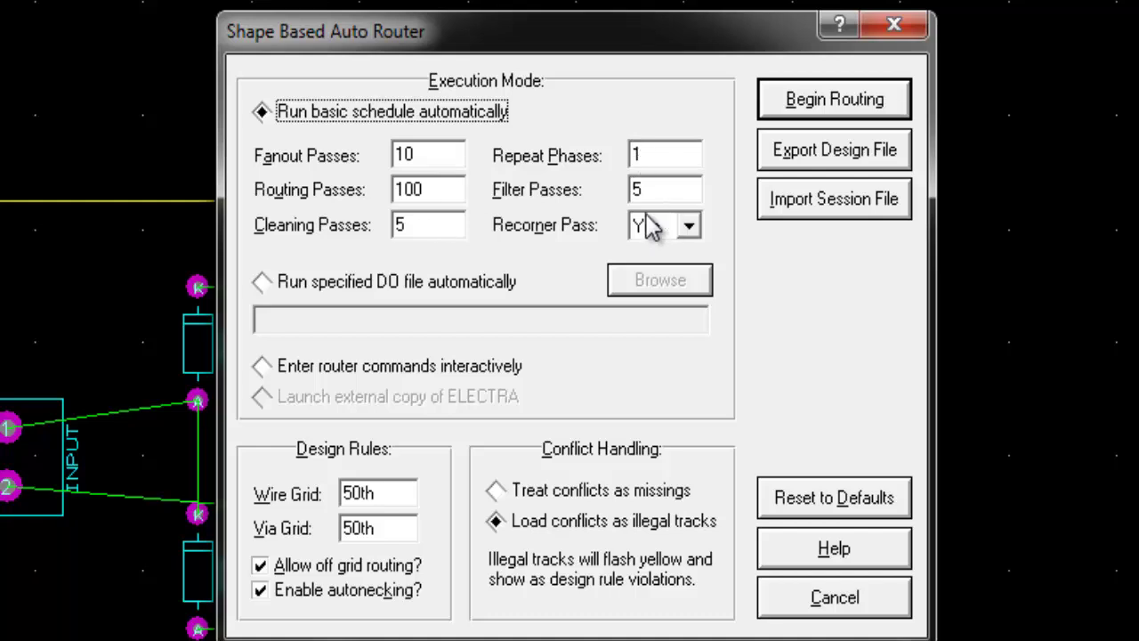
{"action": "left_click", "coordinate": [362, 495]}
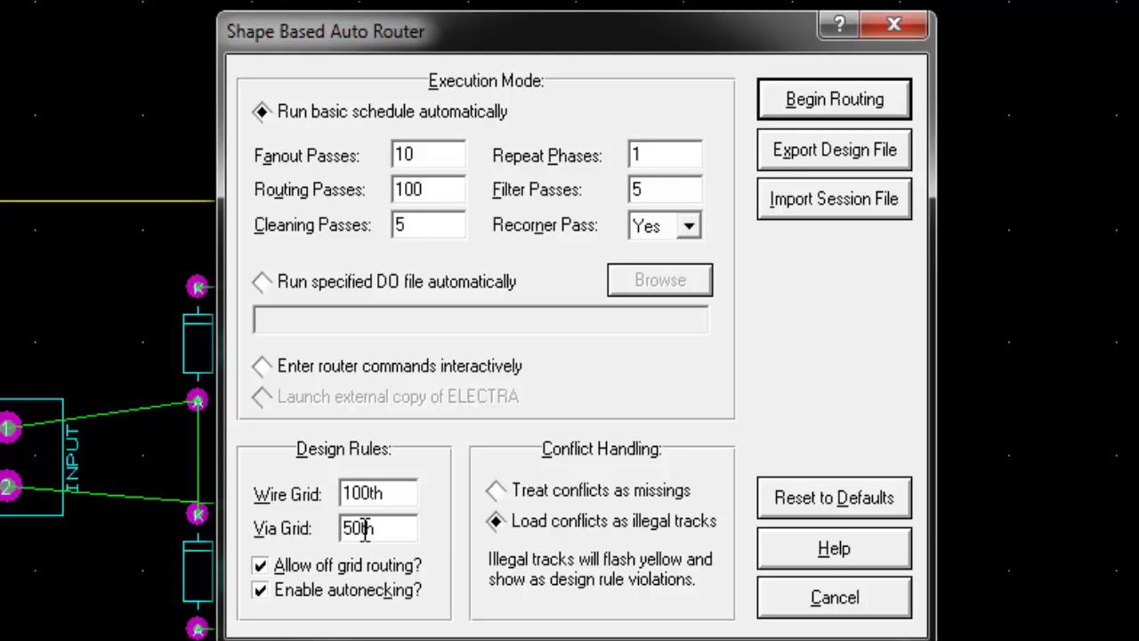
{"action": "key", "text": "Return"}
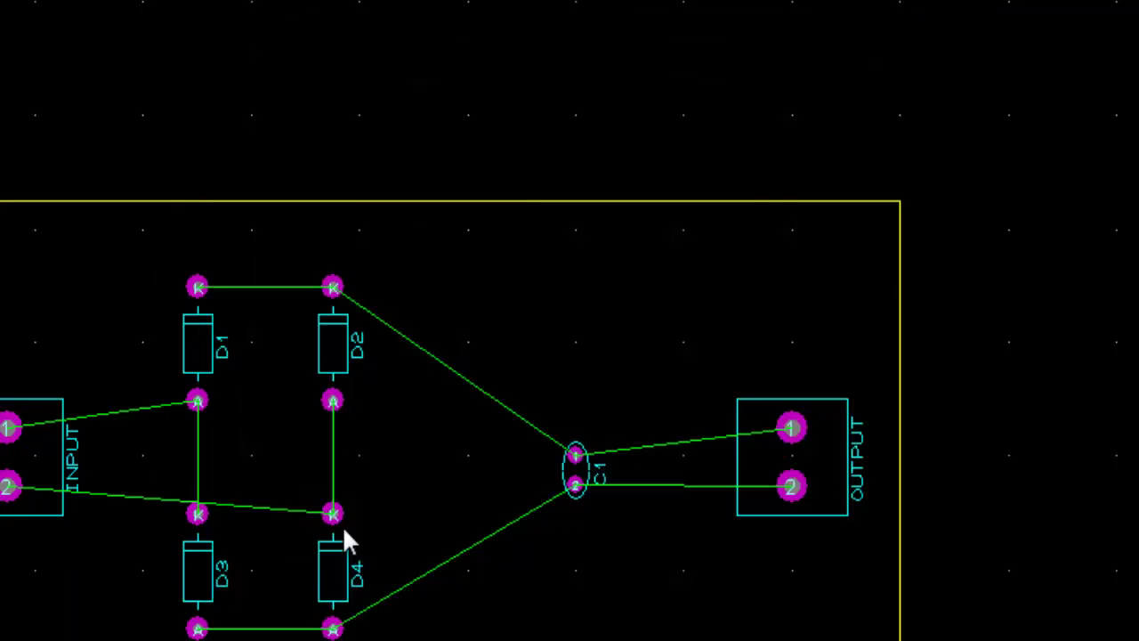
{"action": "key", "text": "ctrl+z"}
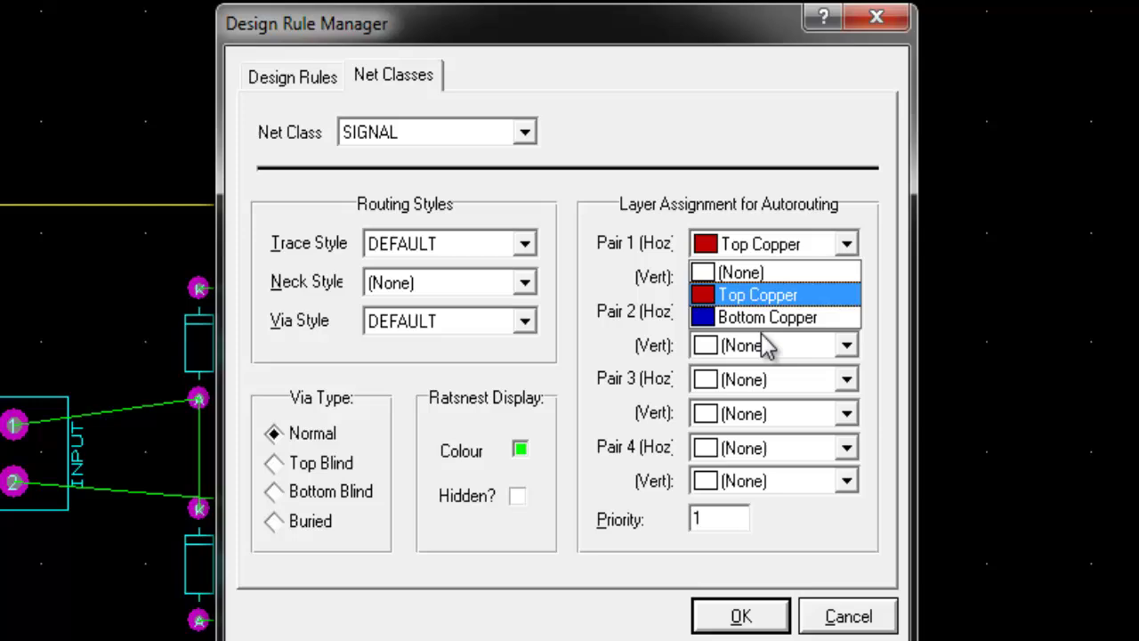
Assign Bottom Copper to both the horizontal and vertical layers of autorouting Pair 1 for the SIGNAL net class
{"action": "left_click", "coordinate": [736, 367]}
{"action": "left_click", "coordinate": [733, 363]}
{"action": "left_click", "coordinate": [769, 351]}
{"action": "left_click", "coordinate": [424, 138]}
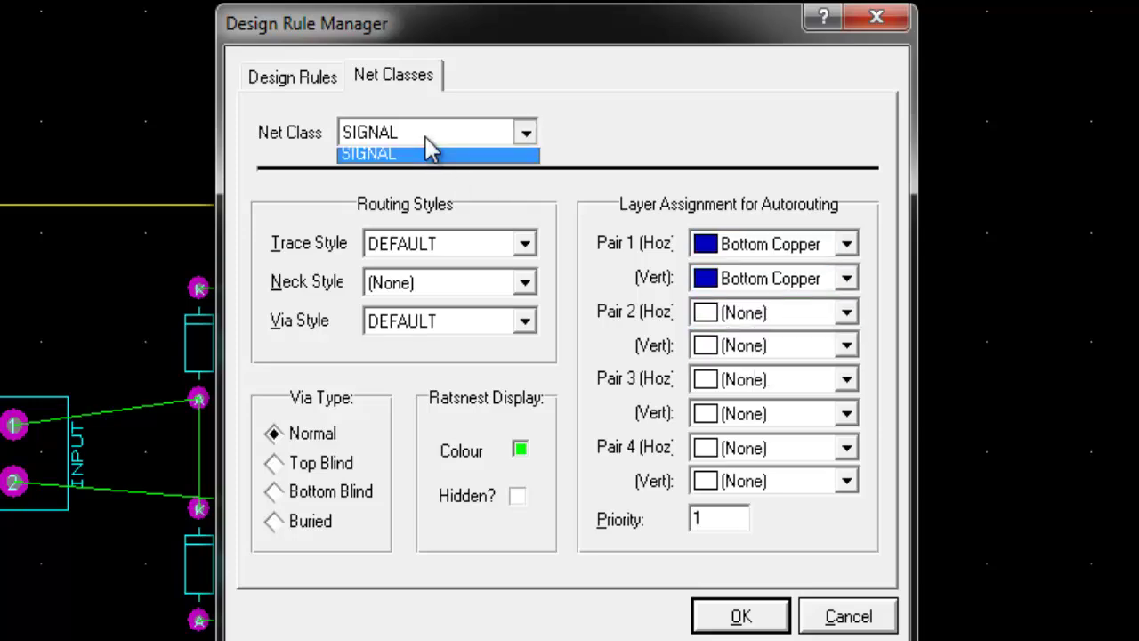
{"action": "left_click", "coordinate": [420, 153]}
{"action": "left_click", "coordinate": [783, 621]}
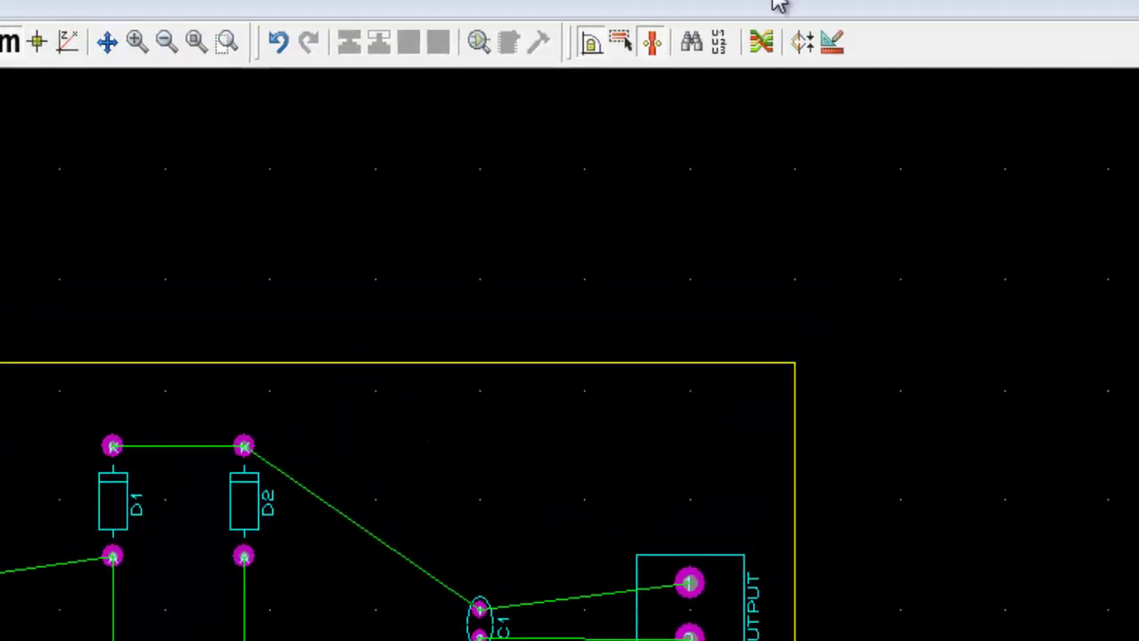
Autoroute the board using only Bottom Copper, and undo the routed tracks
{"action": "left_click", "coordinate": [764, 44]}
{"action": "left_click", "coordinate": [724, 267]}
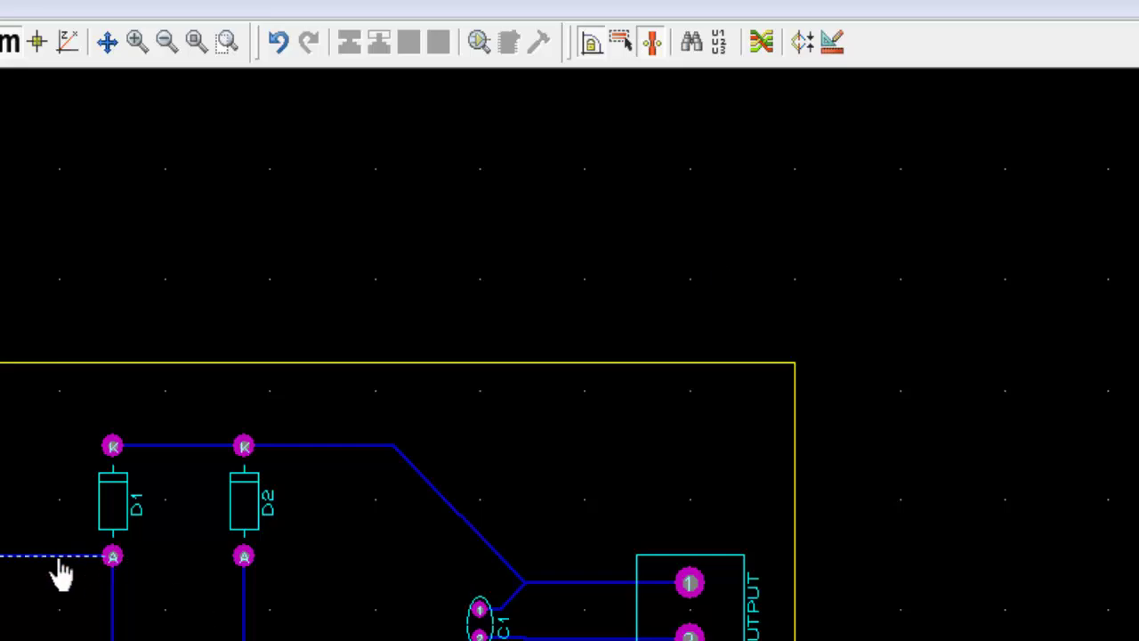
{"action": "key", "text": "ctrl+z"}
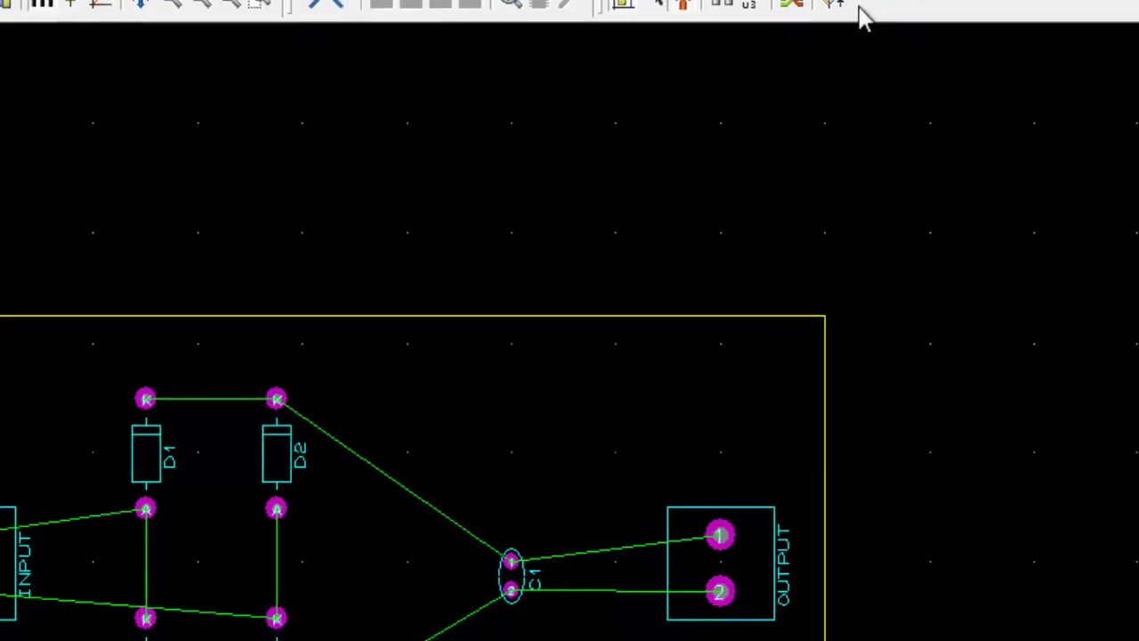
Set the trace style of the SIGNAL net class to T30 in the design rules
{"action": "left_click", "coordinate": [831, 41]}
{"action": "left_click", "coordinate": [413, 85]}
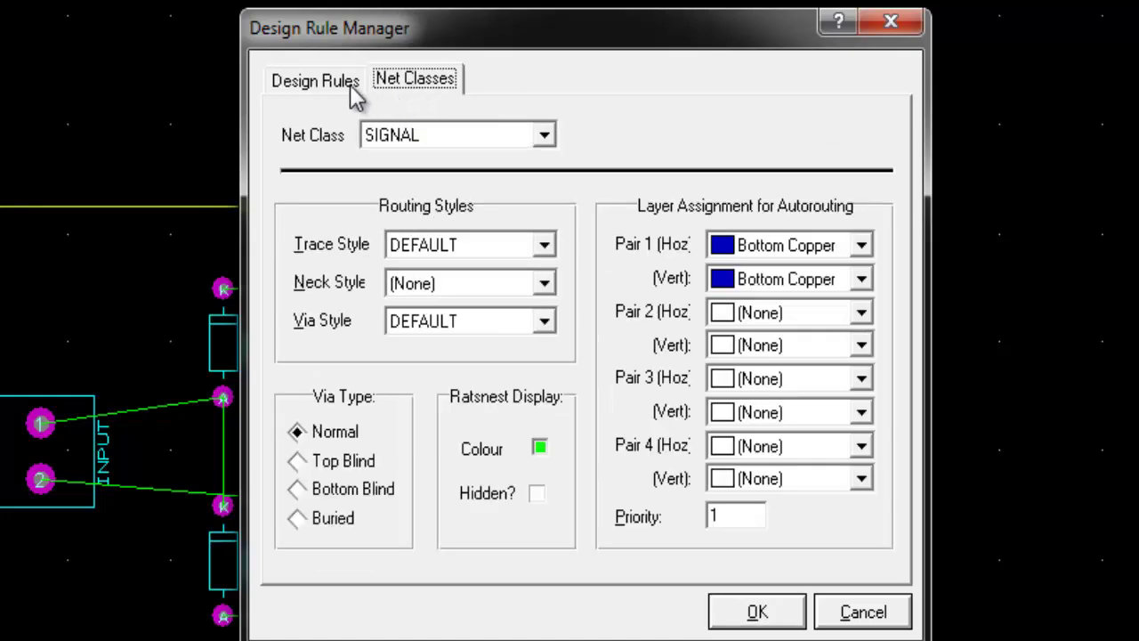
{"action": "left_click", "coordinate": [320, 82]}
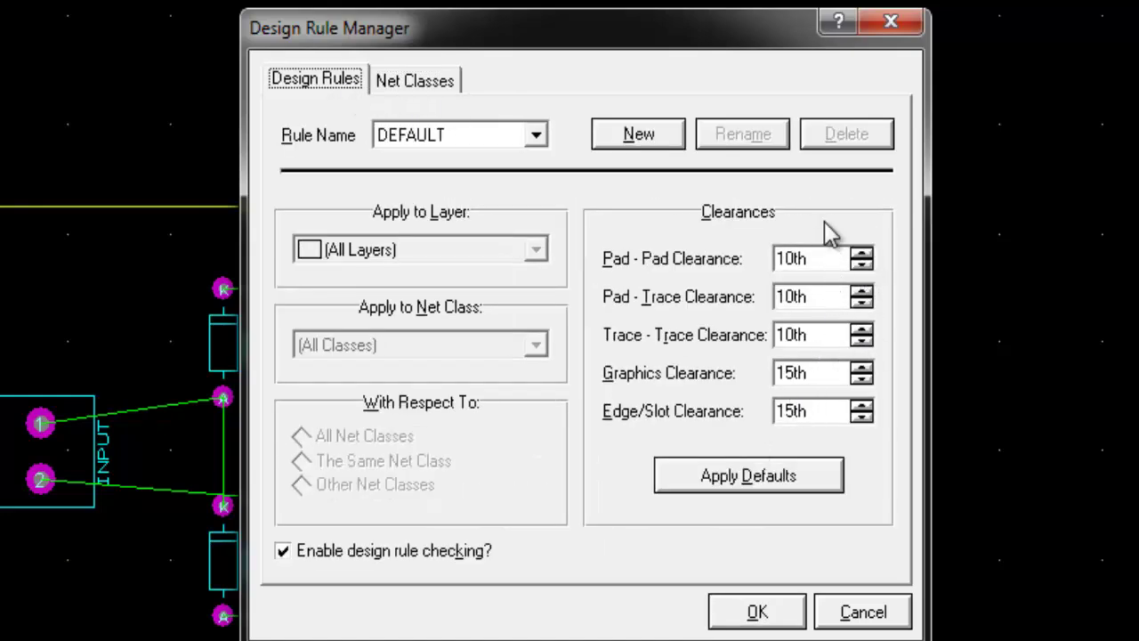
{"action": "left_click", "coordinate": [440, 142]}
{"action": "left_click", "coordinate": [432, 84]}
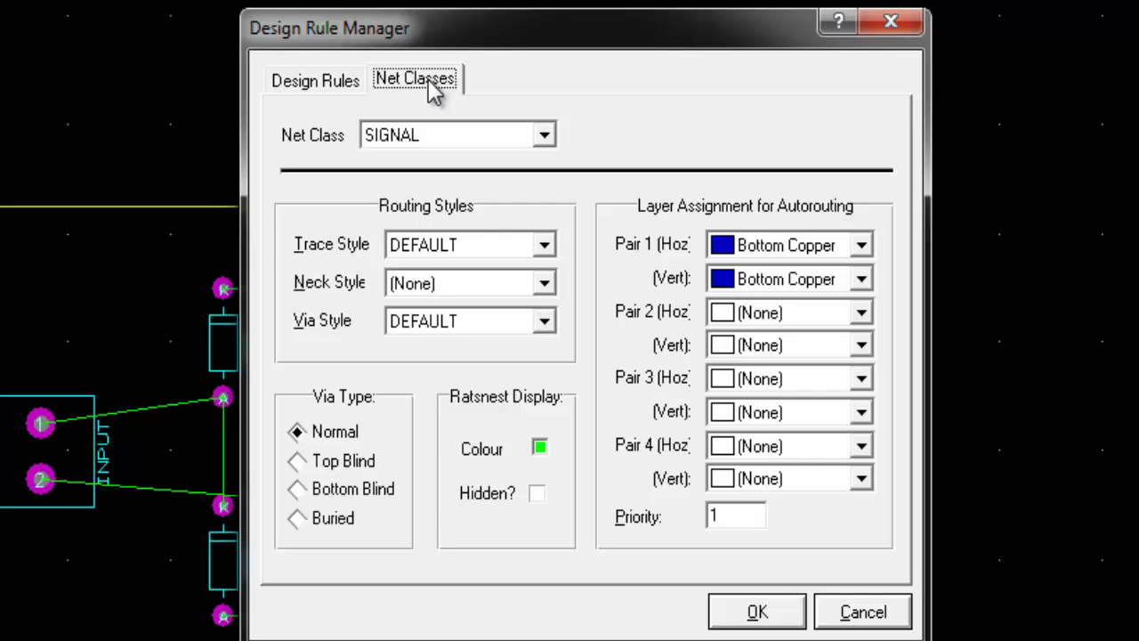
{"action": "left_click", "coordinate": [414, 254]}
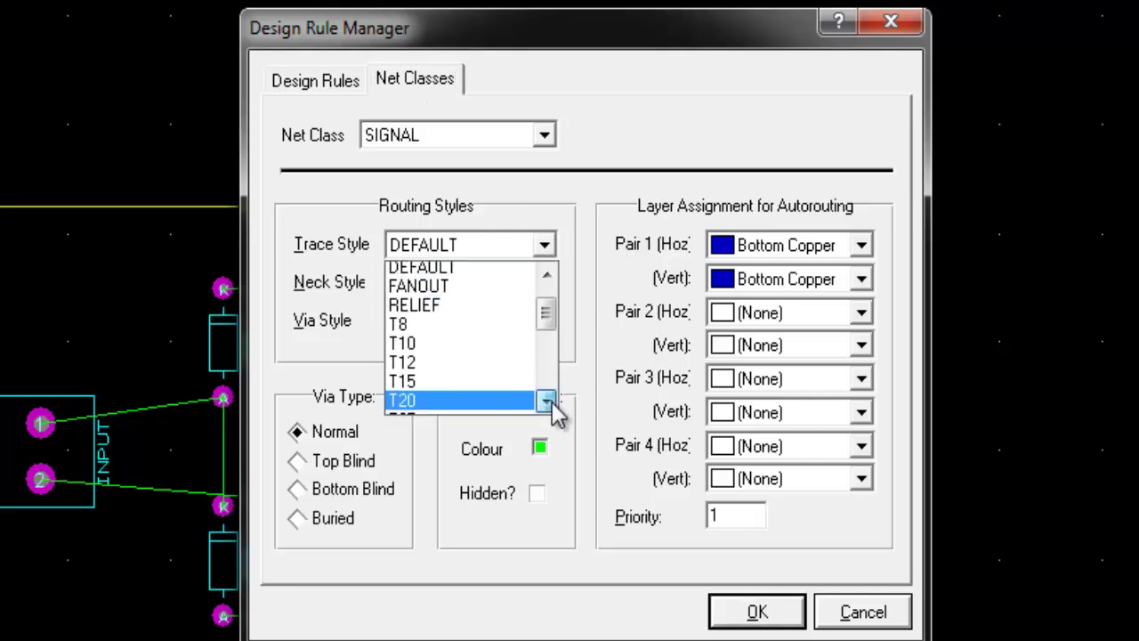
{"action": "left_click", "coordinate": [546, 401]}
{"action": "left_click", "coordinate": [439, 404]}
Set the SIGNAL net class's neck style to T30 and its via style to V40, and apply the rules
{"action": "left_click", "coordinate": [436, 283]}
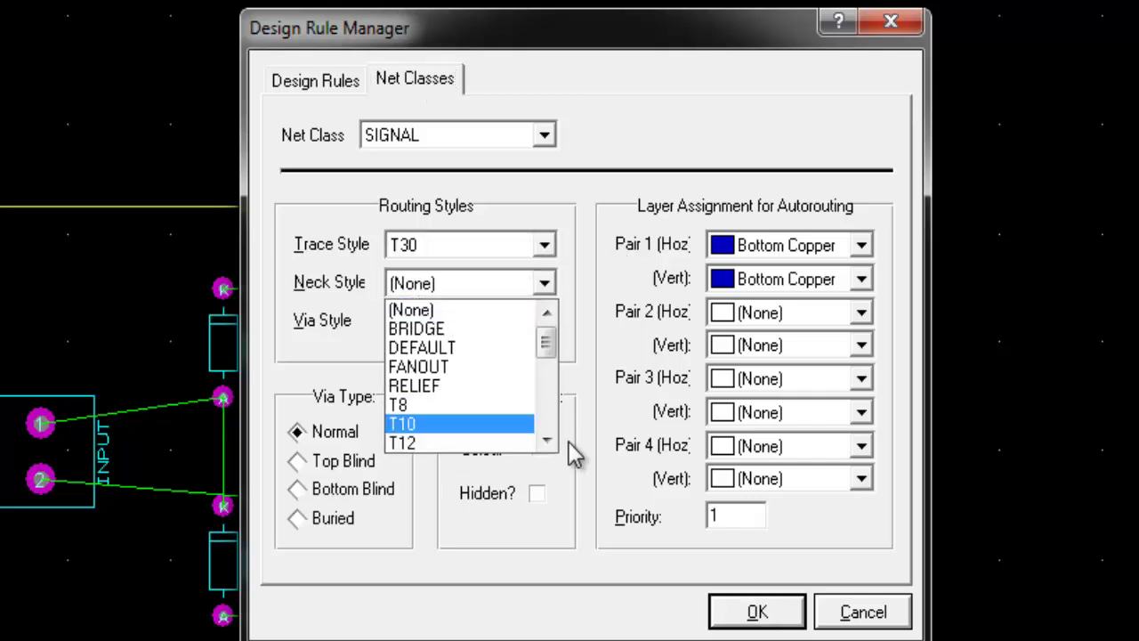
{"action": "left_click", "coordinate": [550, 440]}
{"action": "left_click", "coordinate": [465, 440]}
{"action": "left_click", "coordinate": [455, 322]}
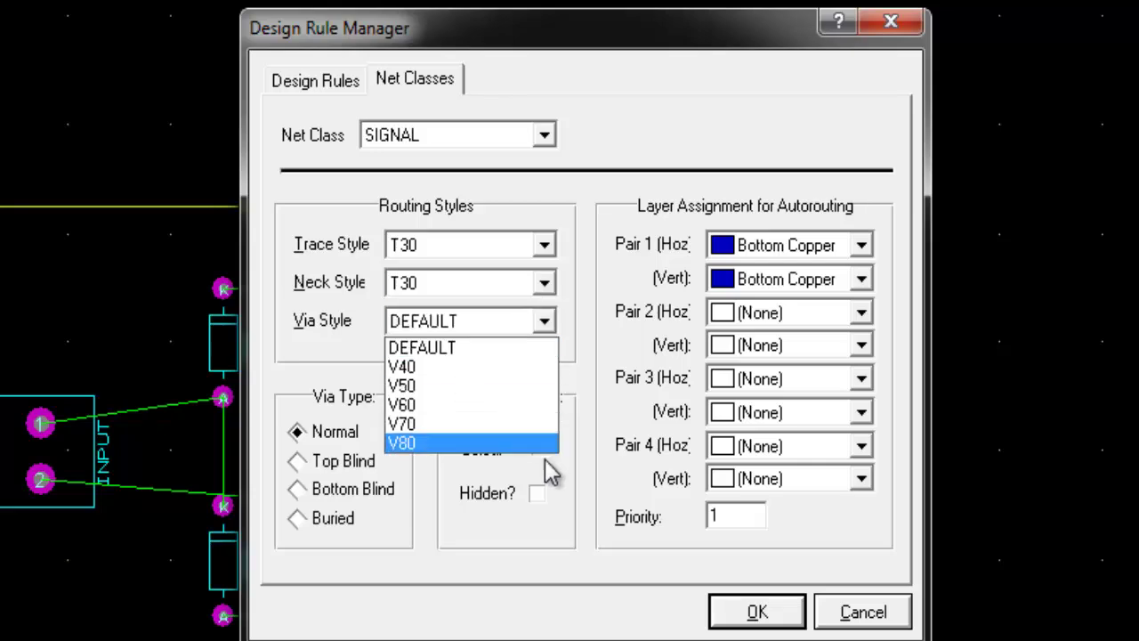
{"action": "left_click", "coordinate": [454, 367]}
{"action": "left_click", "coordinate": [770, 613]}
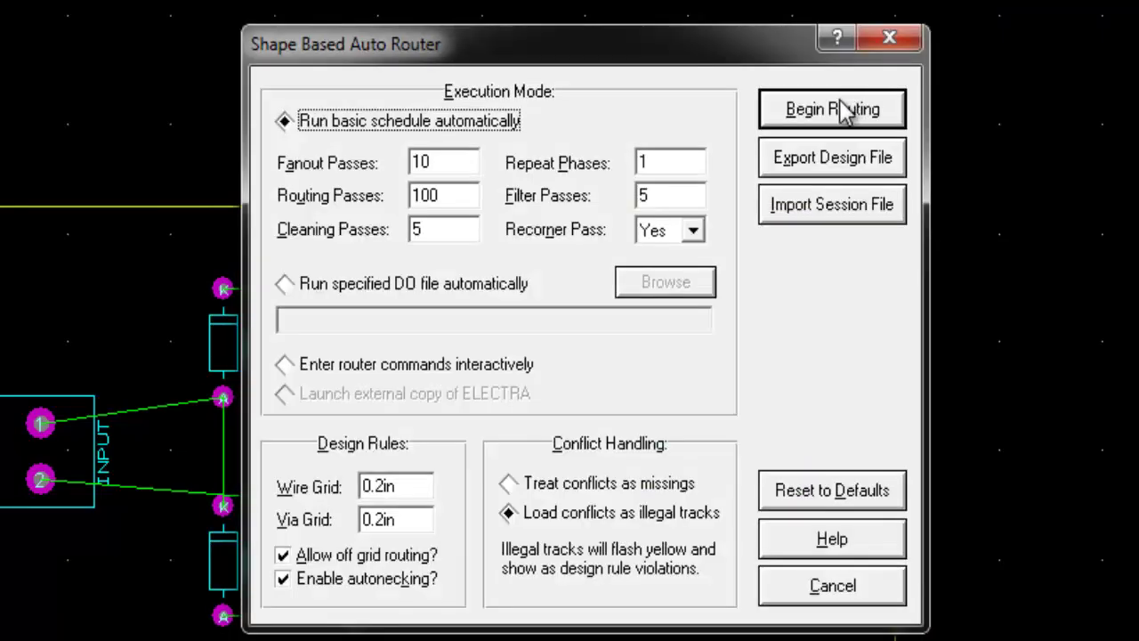
Autoroute the board with the basic schedule and 0.2in wire and via grids
{"action": "left_click", "coordinate": [833, 109]}
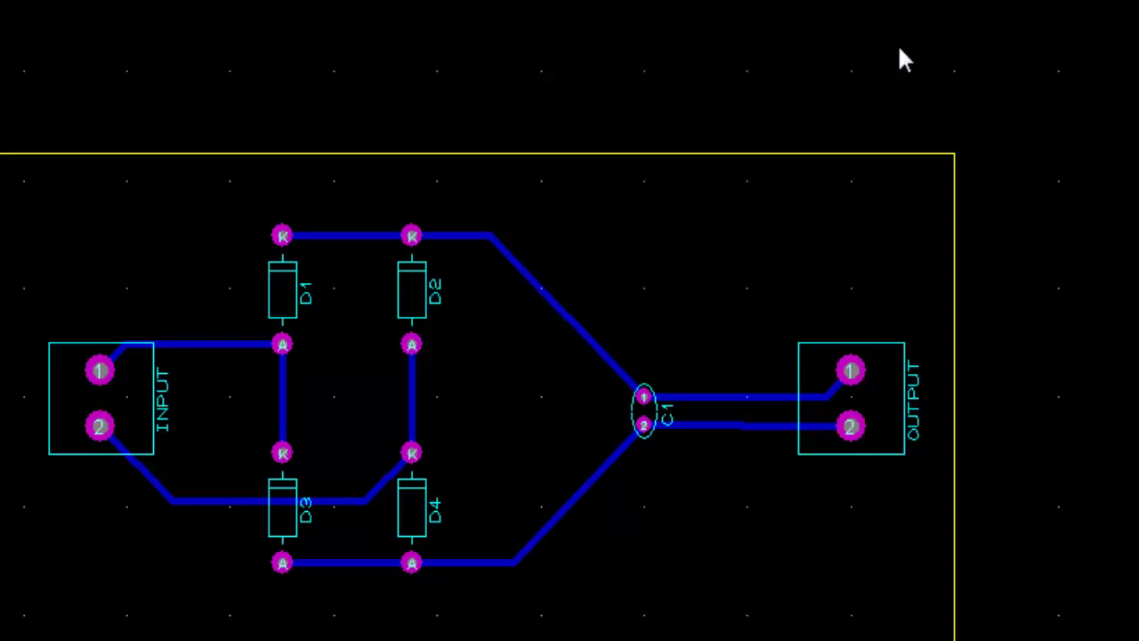